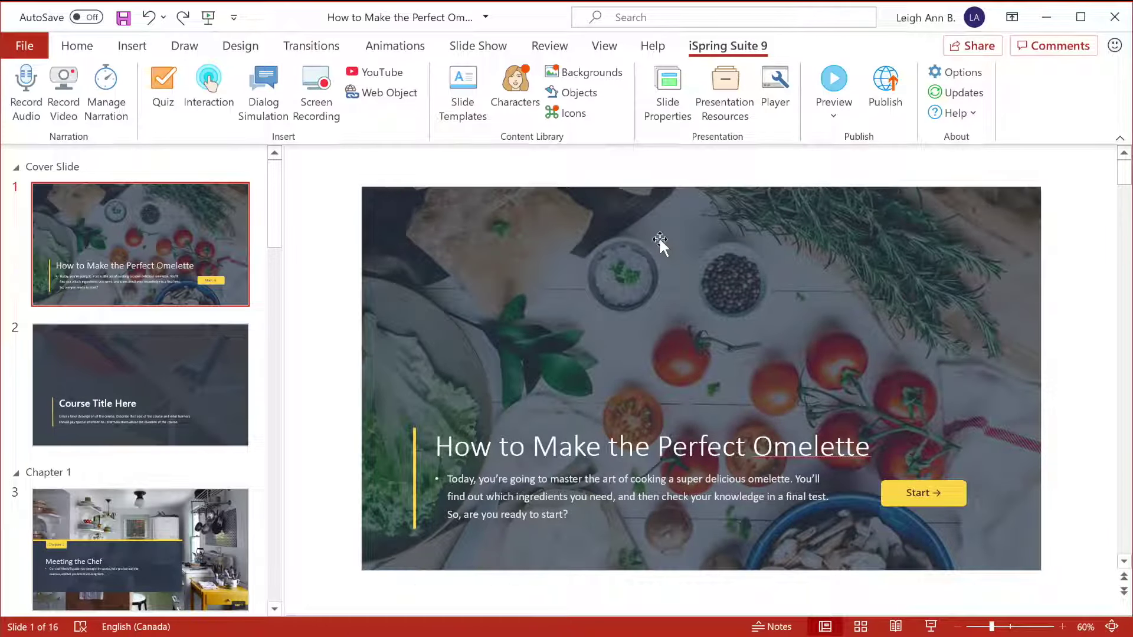
- Publish the course for an LMS with the SCORM 1.2 profile
{"action": "left_click", "coordinate": [192, 345]}
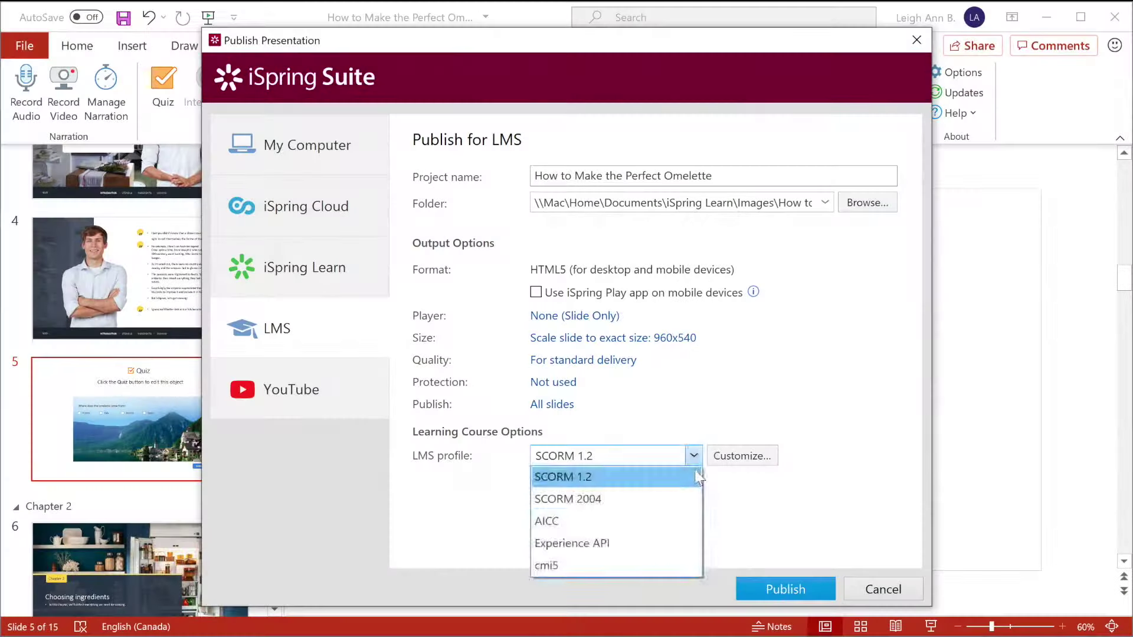
{"action": "left_click", "coordinate": [697, 474]}
{"action": "left_click", "coordinate": [782, 590]}
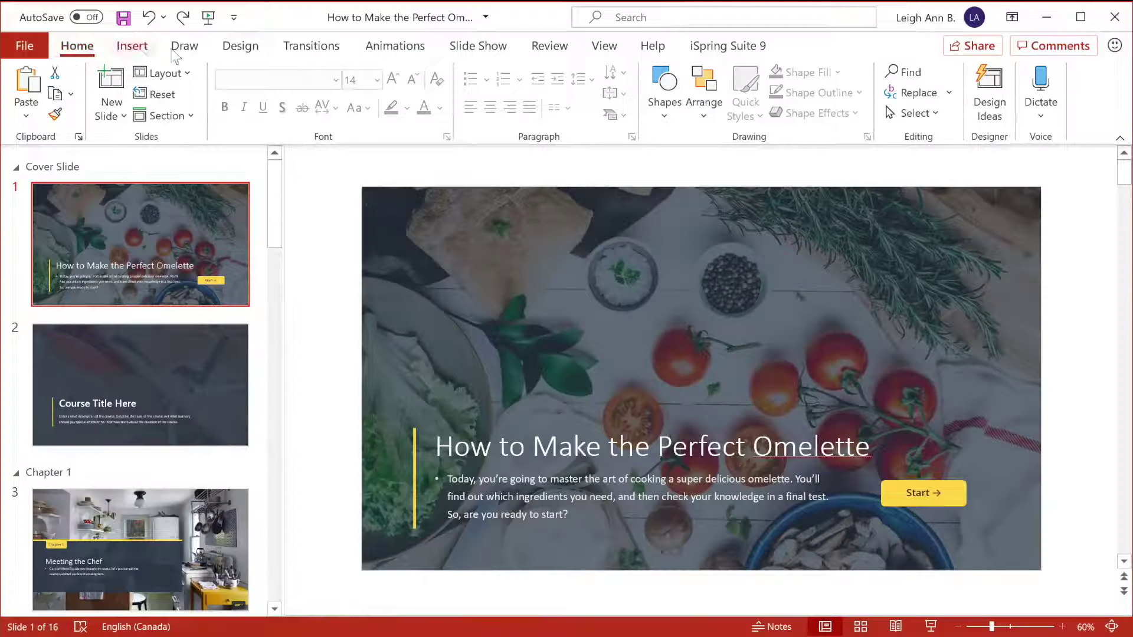
{"action": "left_click", "coordinate": [702, 48]}
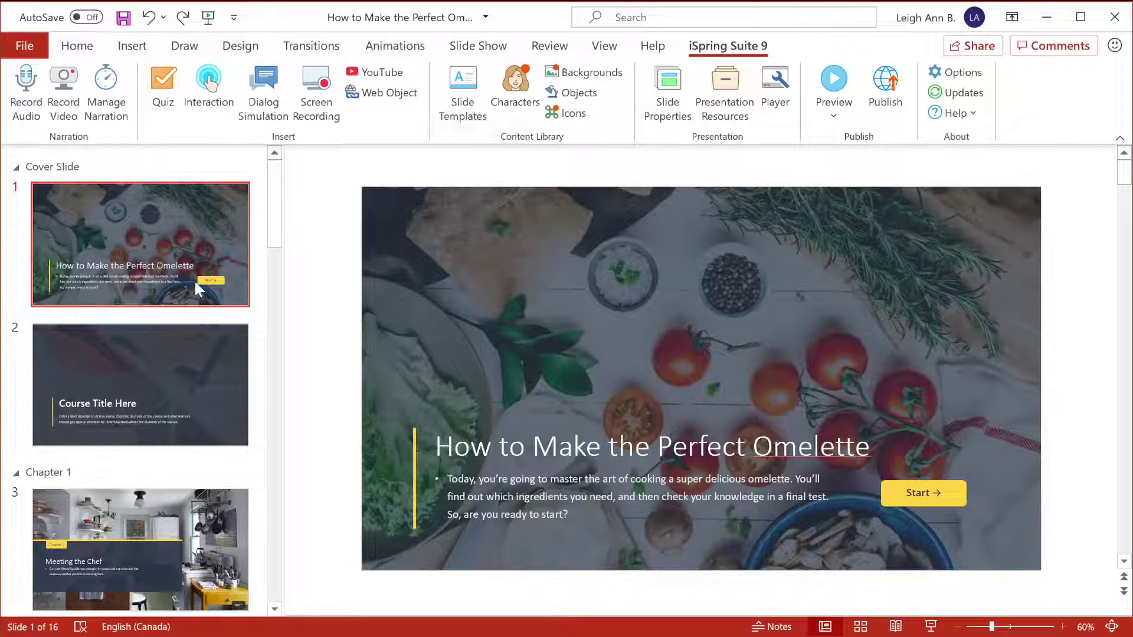
- On the course title slide, move the dark overlay aside and delete the old background picture
{"action": "left_click", "coordinate": [195, 348]}
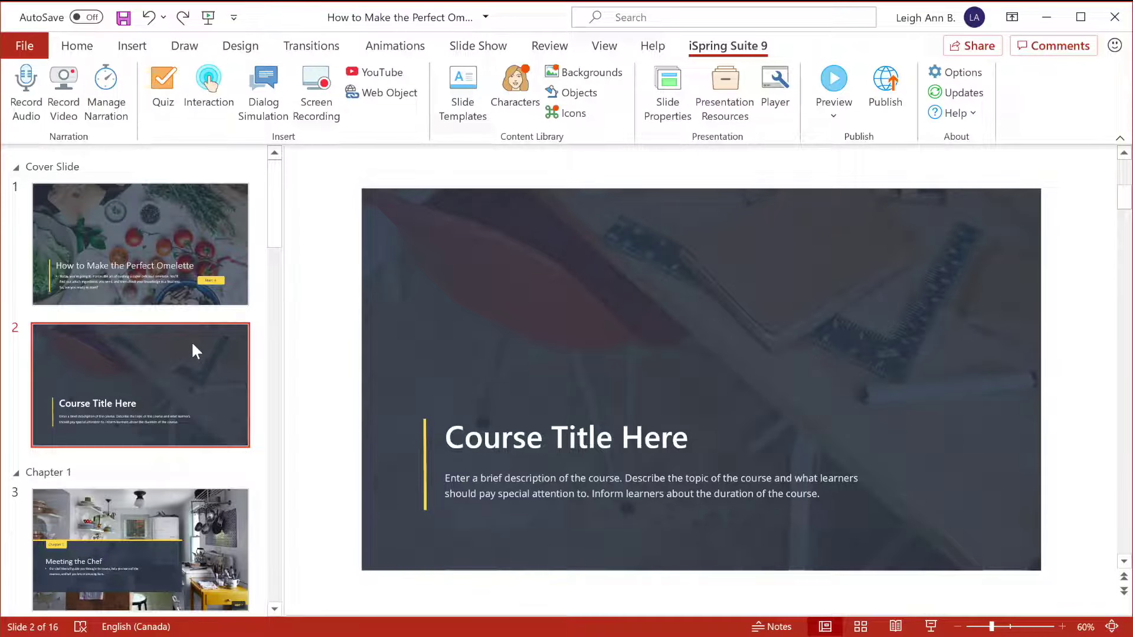
{"action": "left_click", "coordinate": [390, 238]}
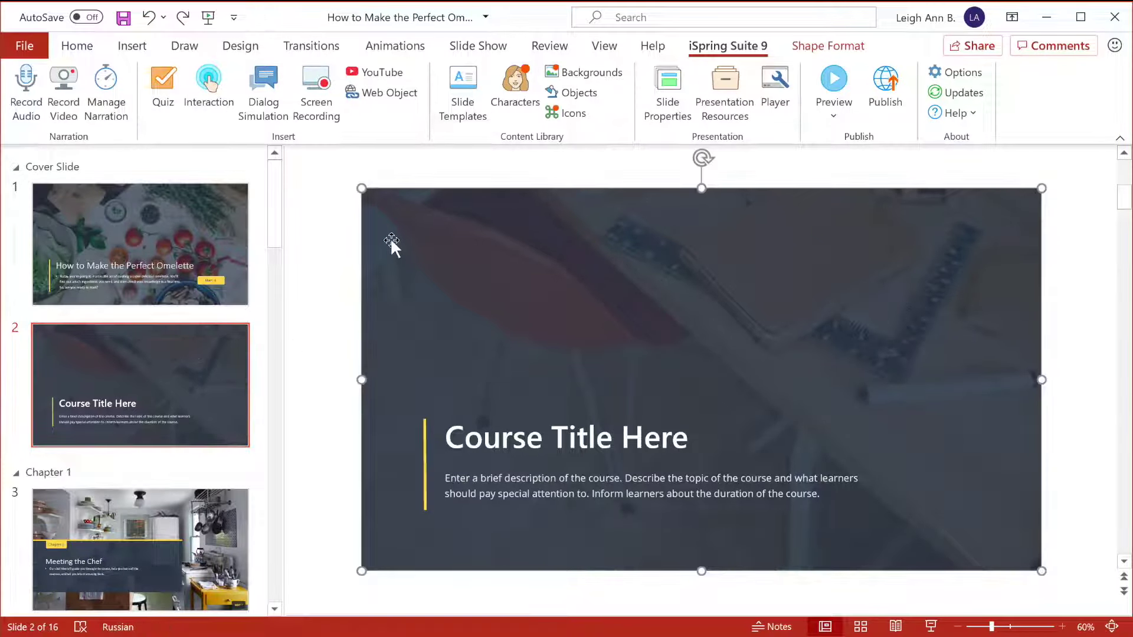
{"action": "left_click_drag", "start_coordinate": [391, 238], "coordinate": [431, 272]}
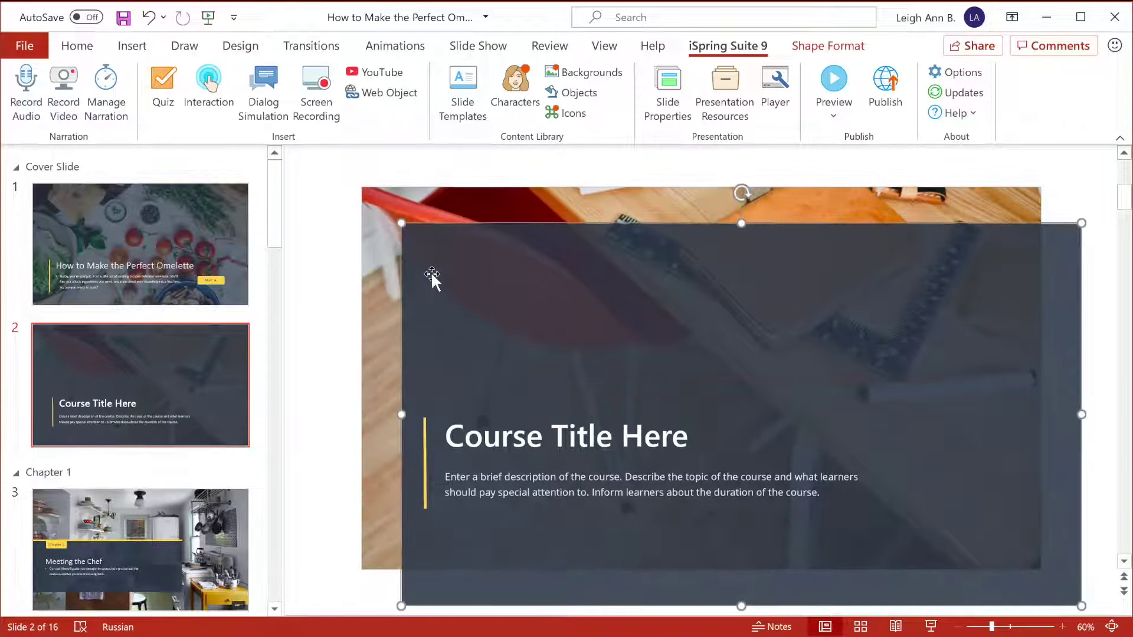
{"action": "left_click", "coordinate": [381, 199]}
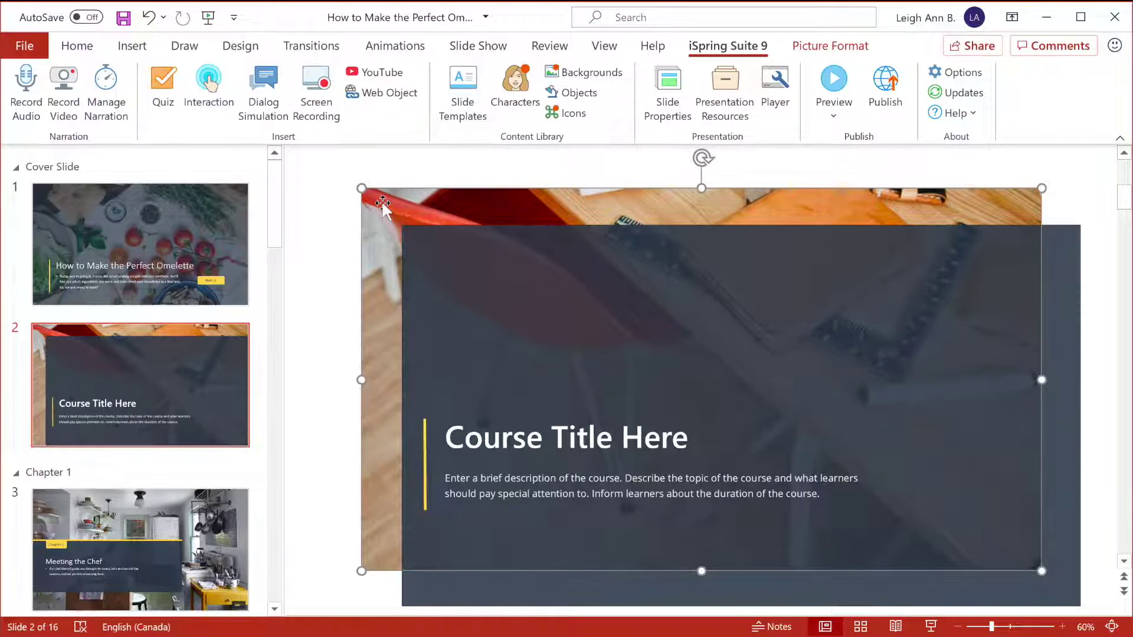
{"action": "key", "text": "Delete"}
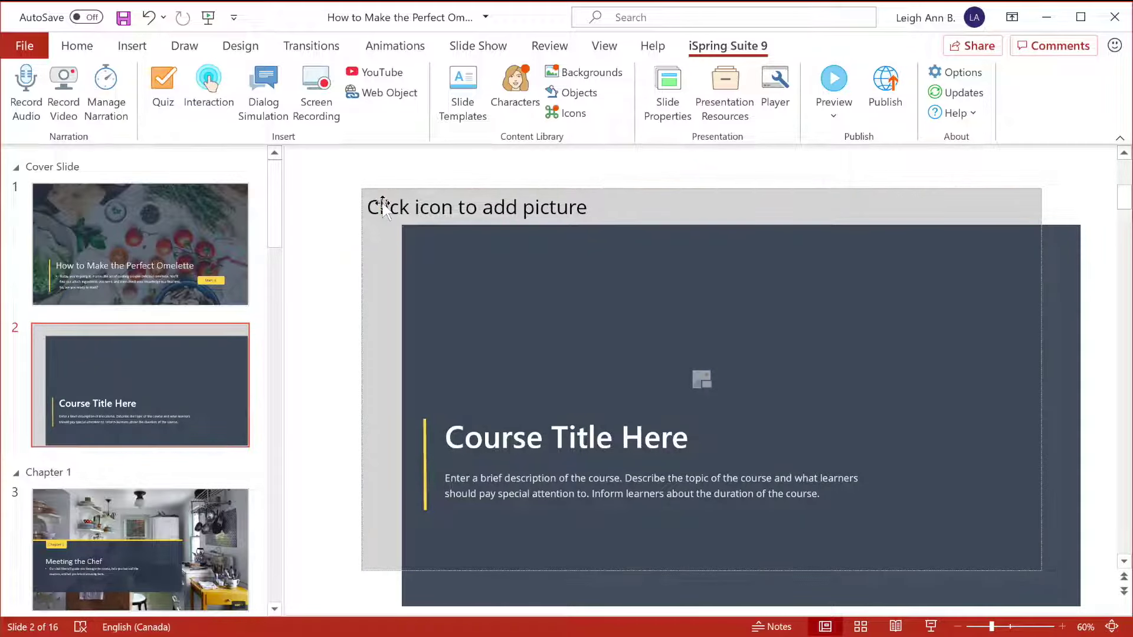
- Insert the Picture1 food photo, send it to back, and realign the dark overlay with the slide
{"action": "left_click", "coordinate": [700, 379]}
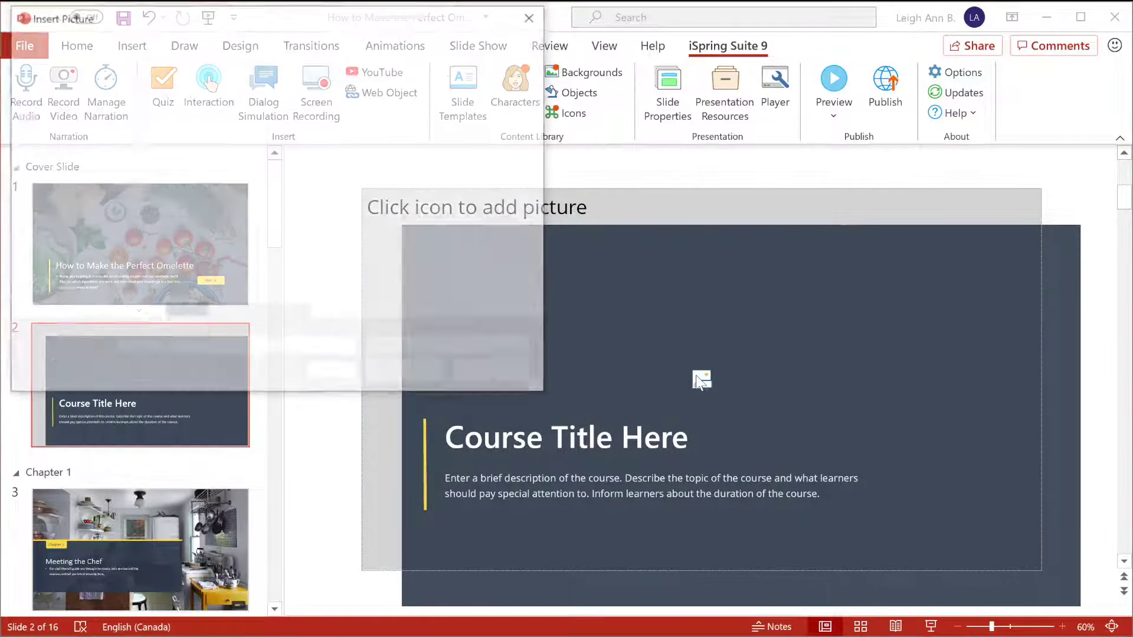
{"action": "left_click", "coordinate": [209, 125]}
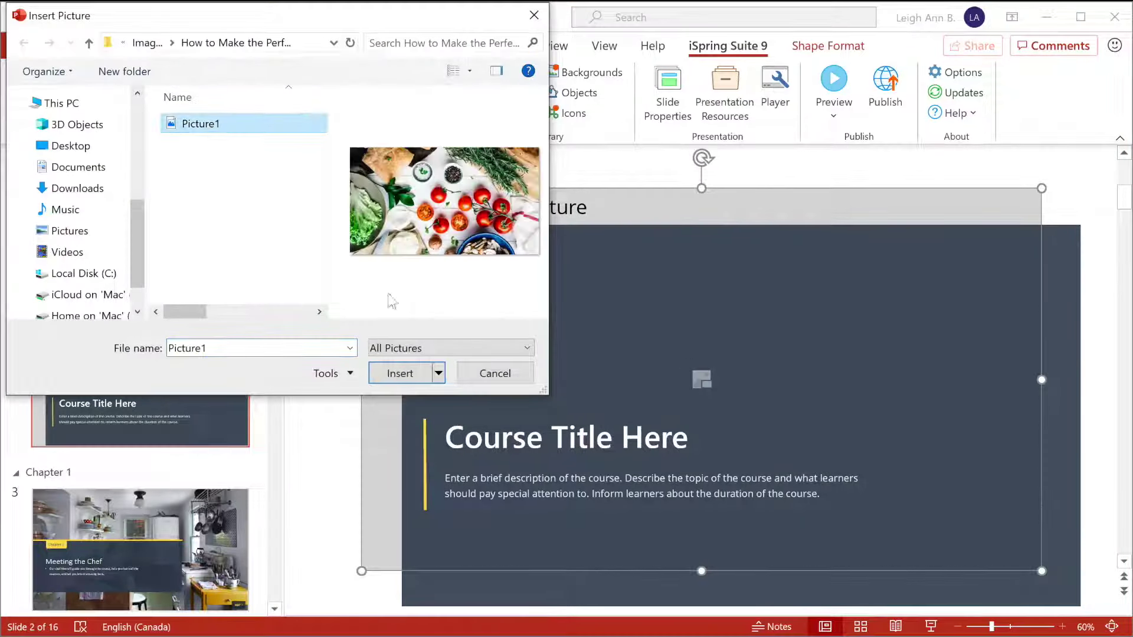
{"action": "left_click", "coordinate": [399, 373]}
{"action": "right_click", "coordinate": [425, 318]}
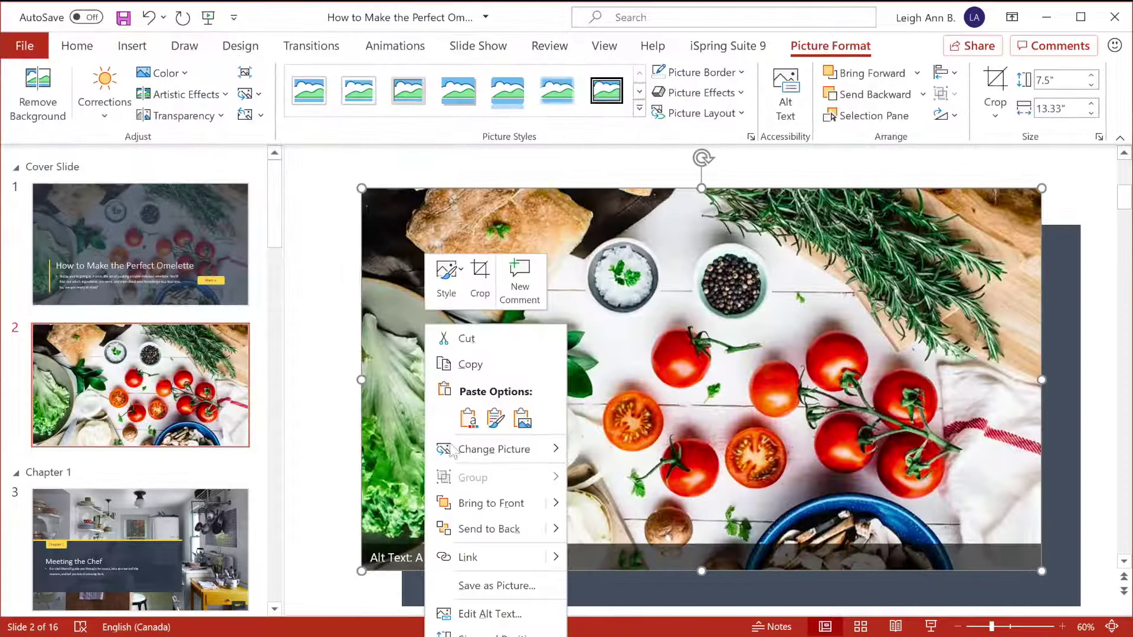
{"action": "left_click", "coordinate": [472, 524]}
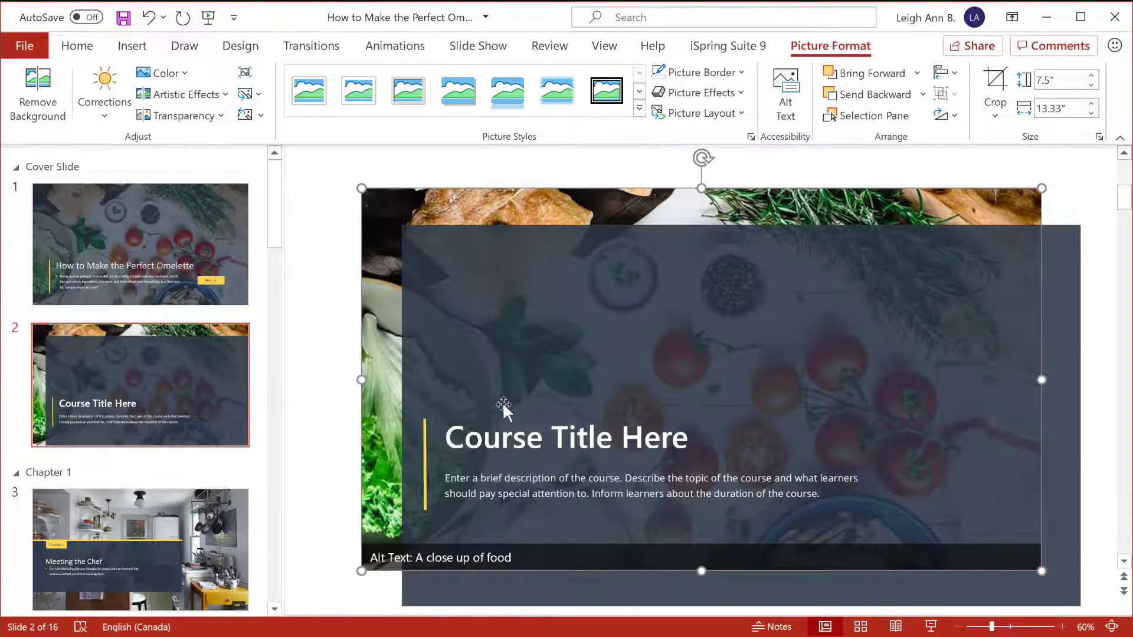
{"action": "left_click", "coordinate": [519, 330]}
{"action": "left_click_drag", "start_coordinate": [518, 331], "coordinate": [479, 298]}
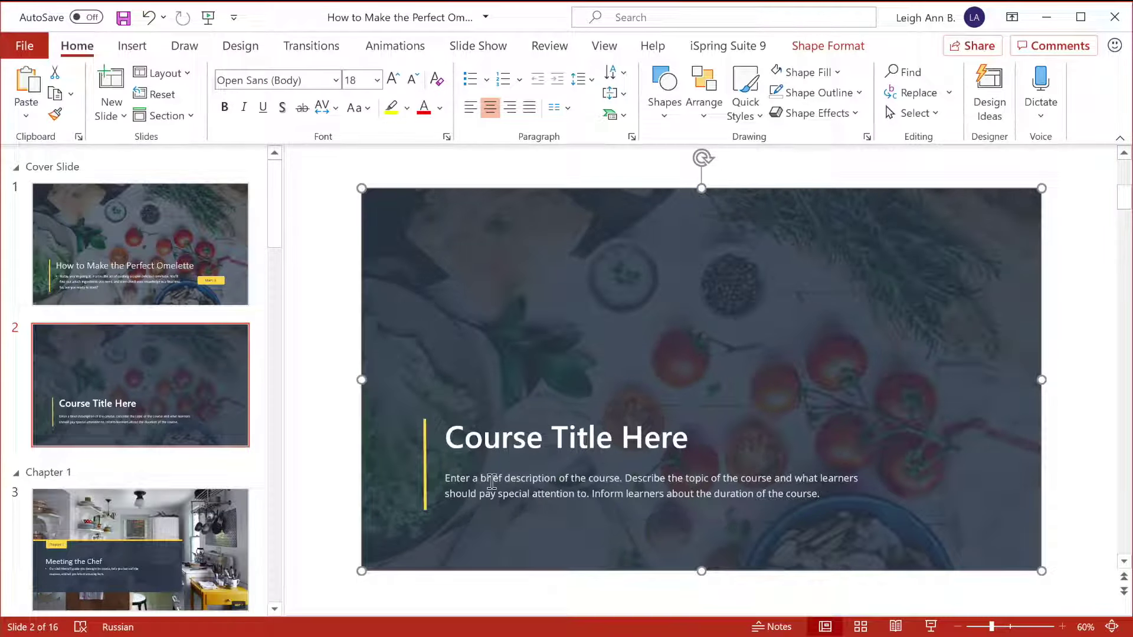
- Paste the yellow Start button and give it a click action of Hyperlink to: Next Slide
{"action": "key", "text": "ctrl+v"}
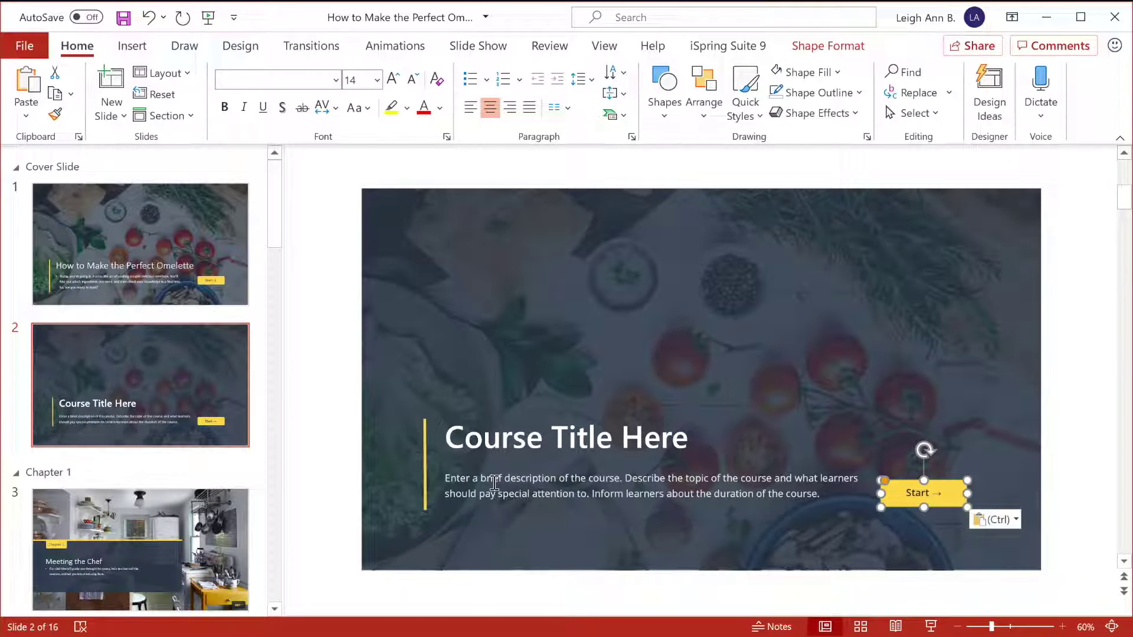
{"action": "left_click", "coordinate": [132, 48]}
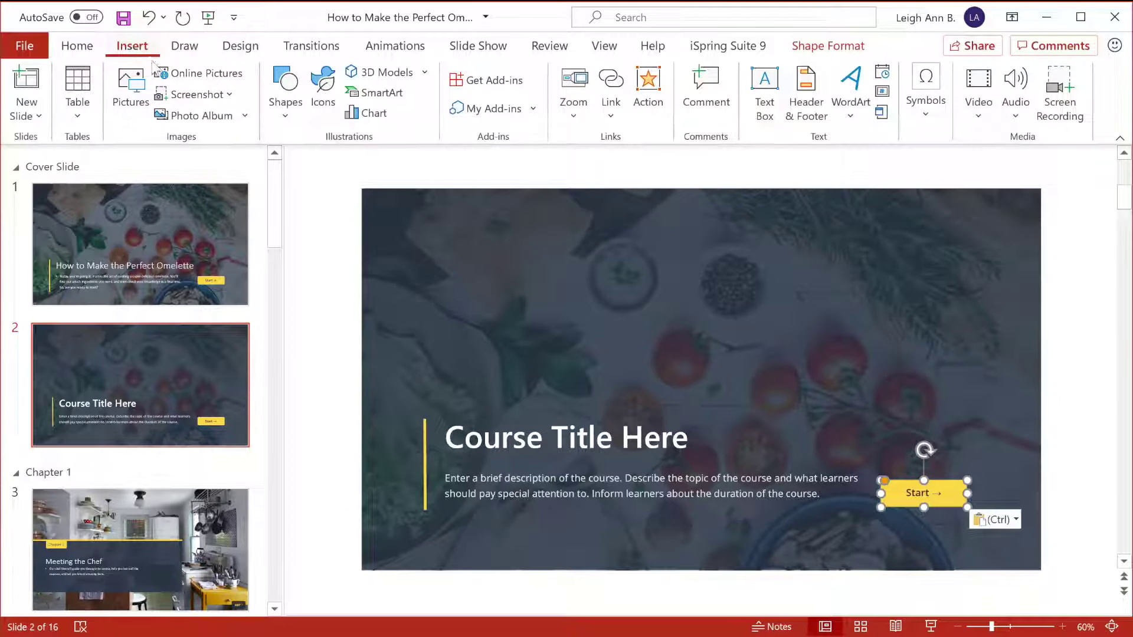
{"action": "left_click", "coordinate": [649, 89]}
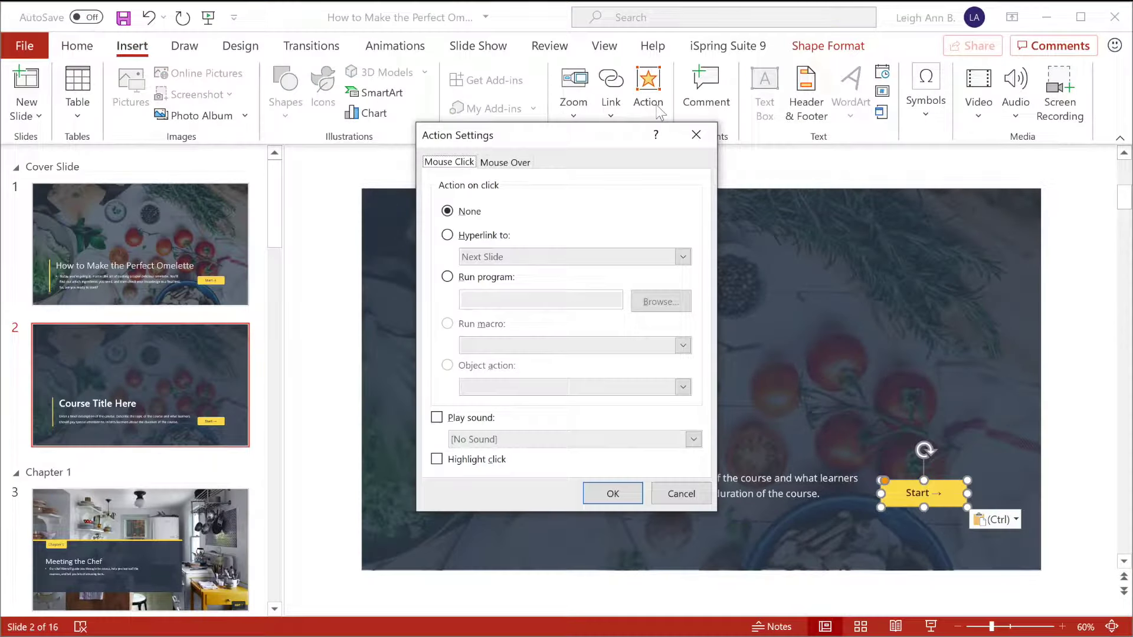
{"action": "left_click", "coordinate": [450, 235]}
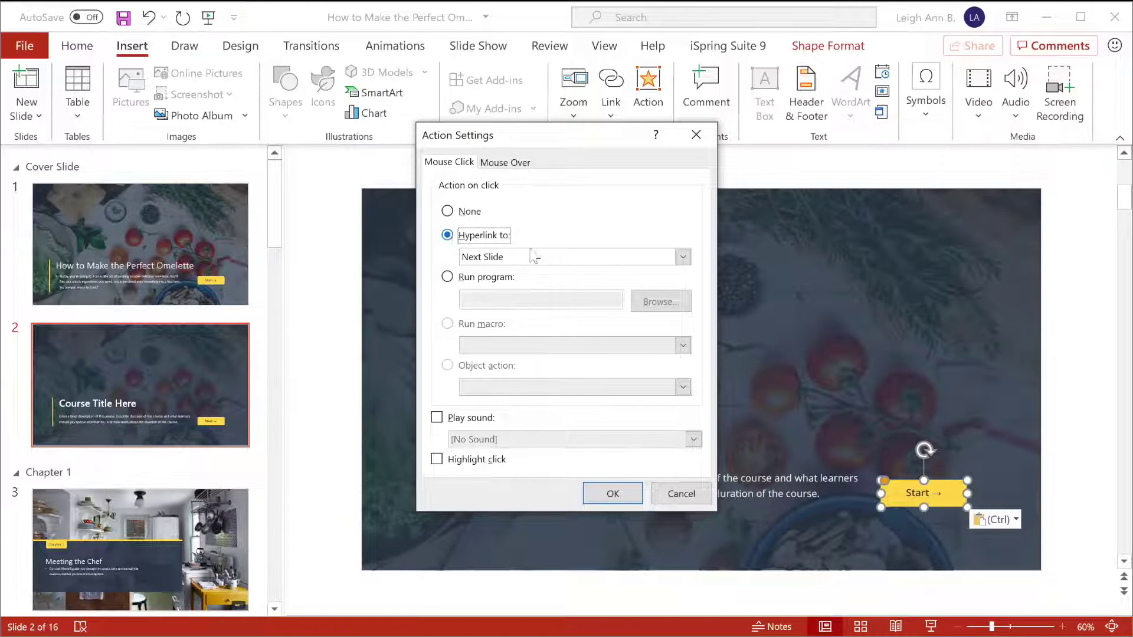
{"action": "left_click", "coordinate": [683, 258]}
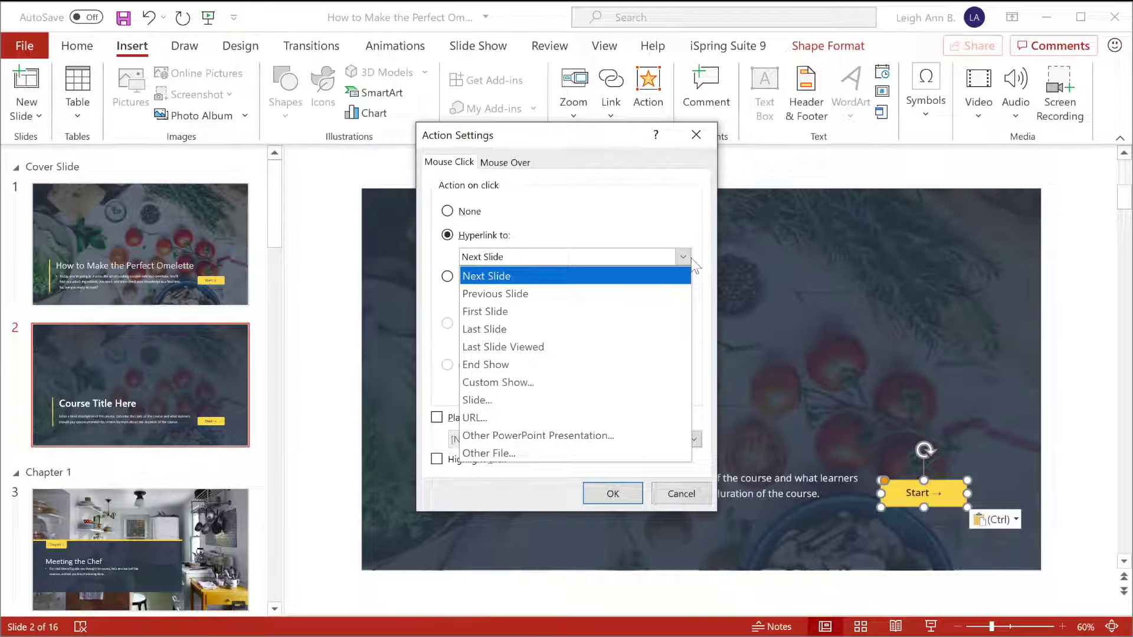
{"action": "left_click", "coordinate": [695, 266]}
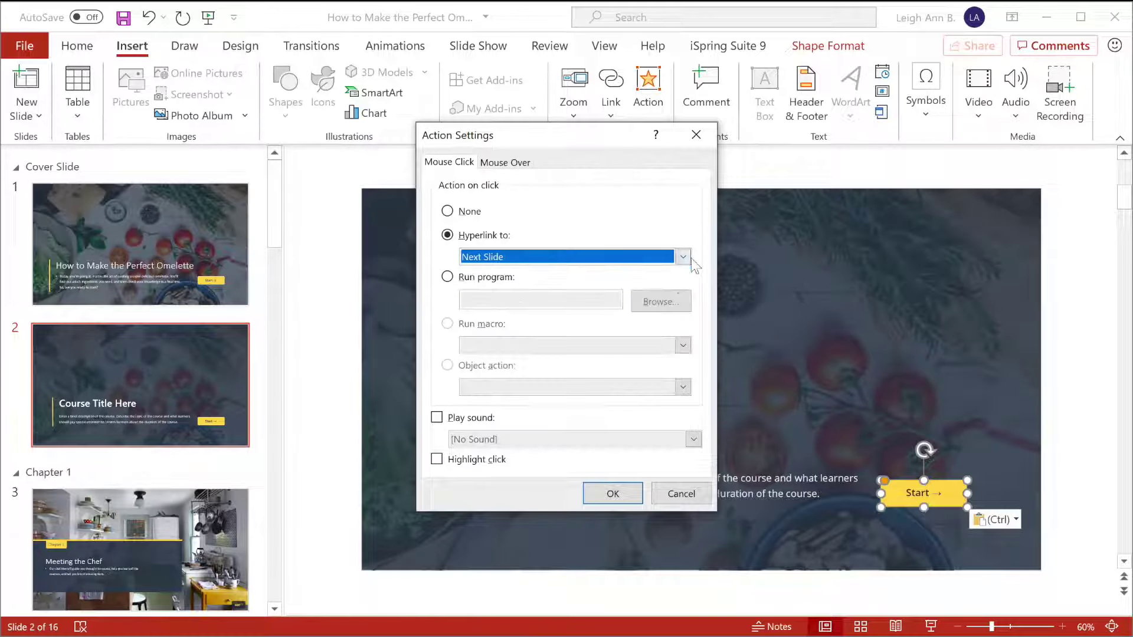
{"action": "left_click", "coordinate": [604, 492]}
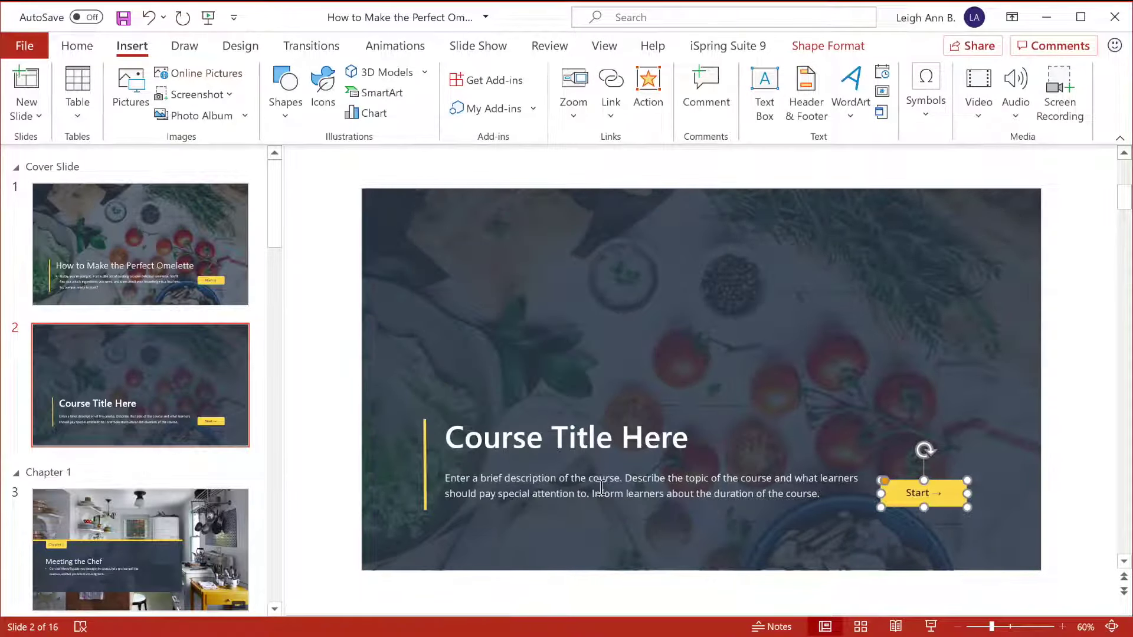
- Delete the course title slide and go to slide 4, the empty kitchen slide
{"action": "left_click", "coordinate": [189, 372]}
{"action": "key", "text": "Delete"}
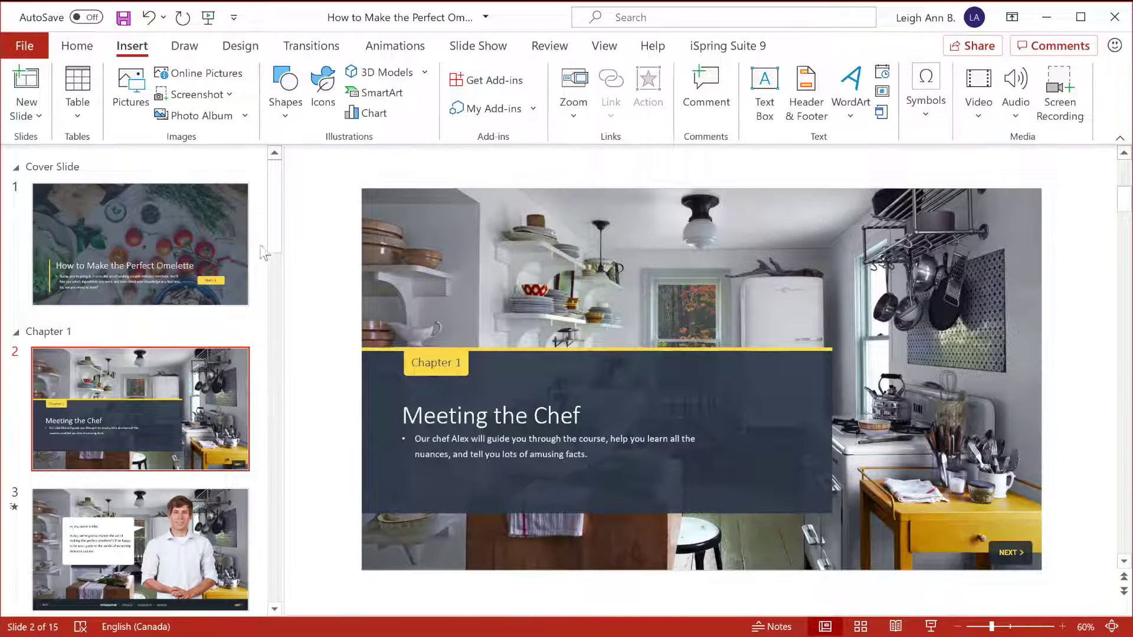
{"action": "left_click_drag", "start_coordinate": [277, 257], "coordinate": [279, 299]}
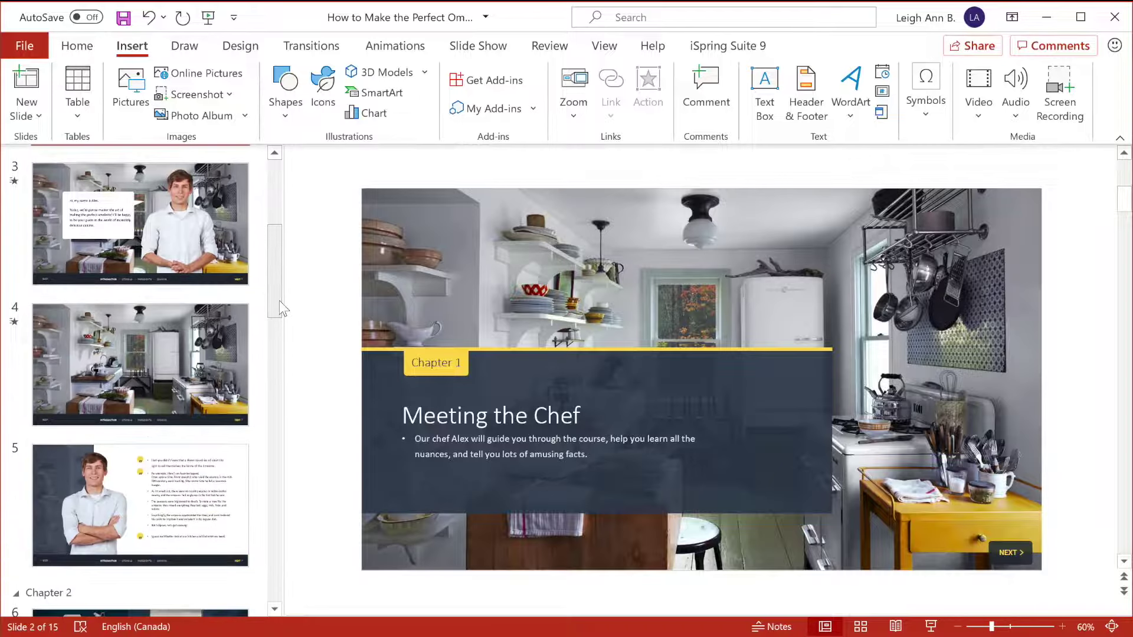
{"action": "left_click", "coordinate": [183, 239]}
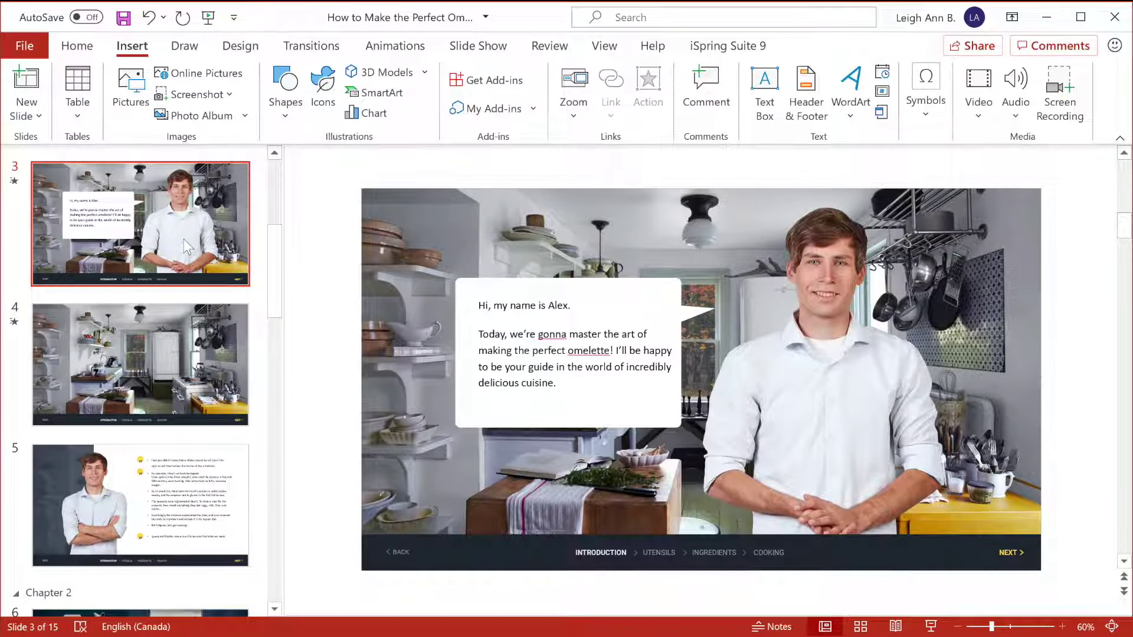
{"action": "left_click", "coordinate": [167, 345]}
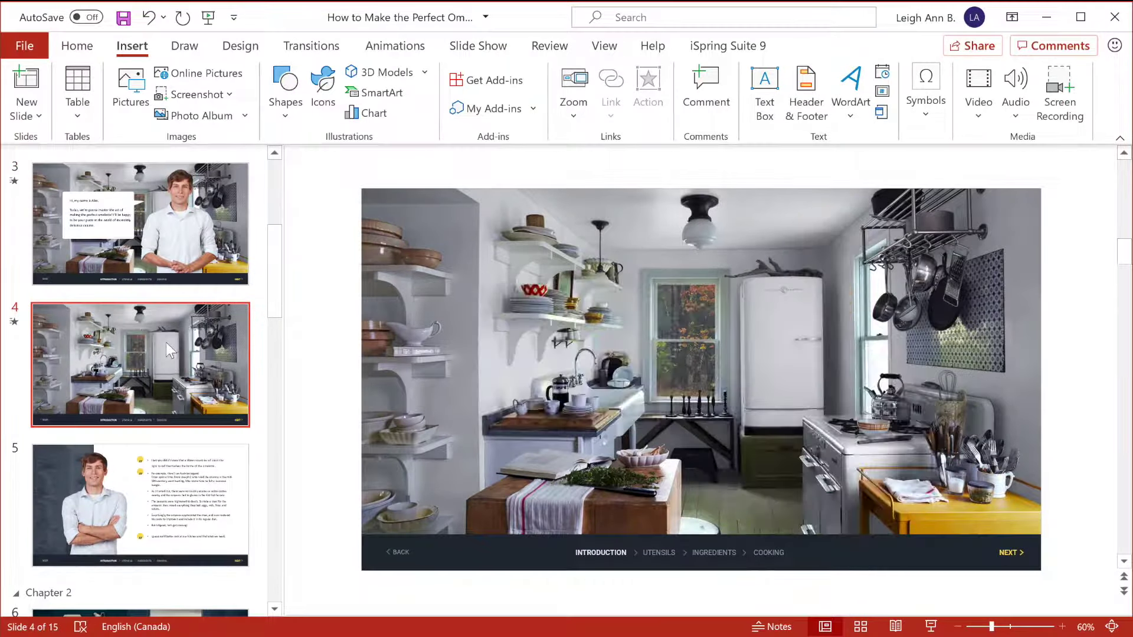
- Search the character library for Roman, filter to Straight and Smiling, and pick the crossed-arms pose
{"action": "left_click", "coordinate": [698, 52]}
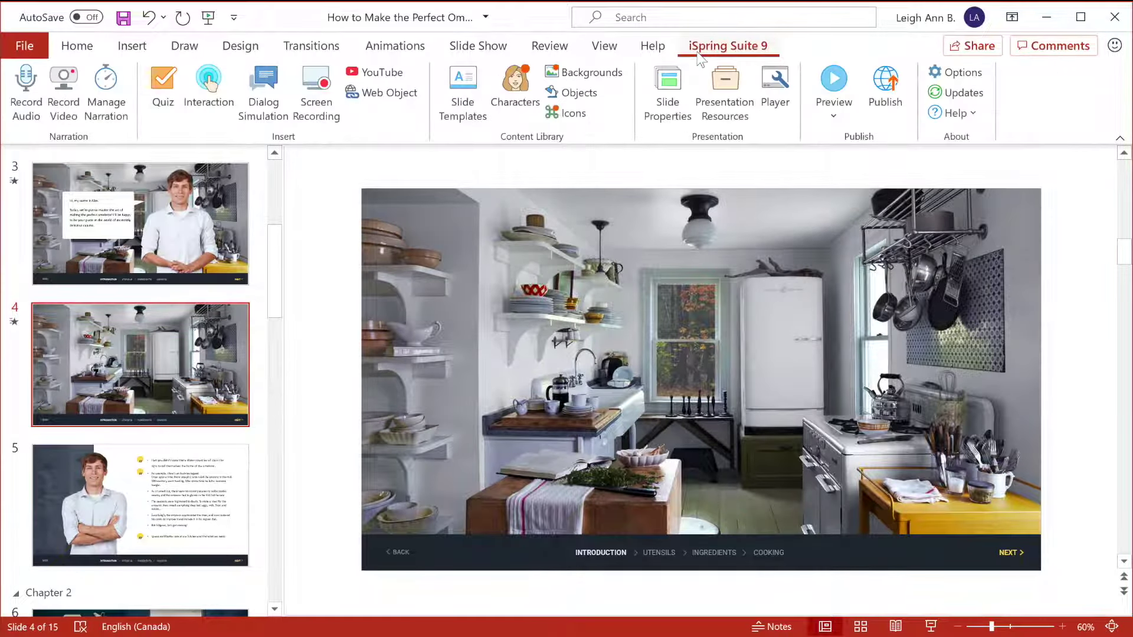
{"action": "left_click", "coordinate": [515, 95]}
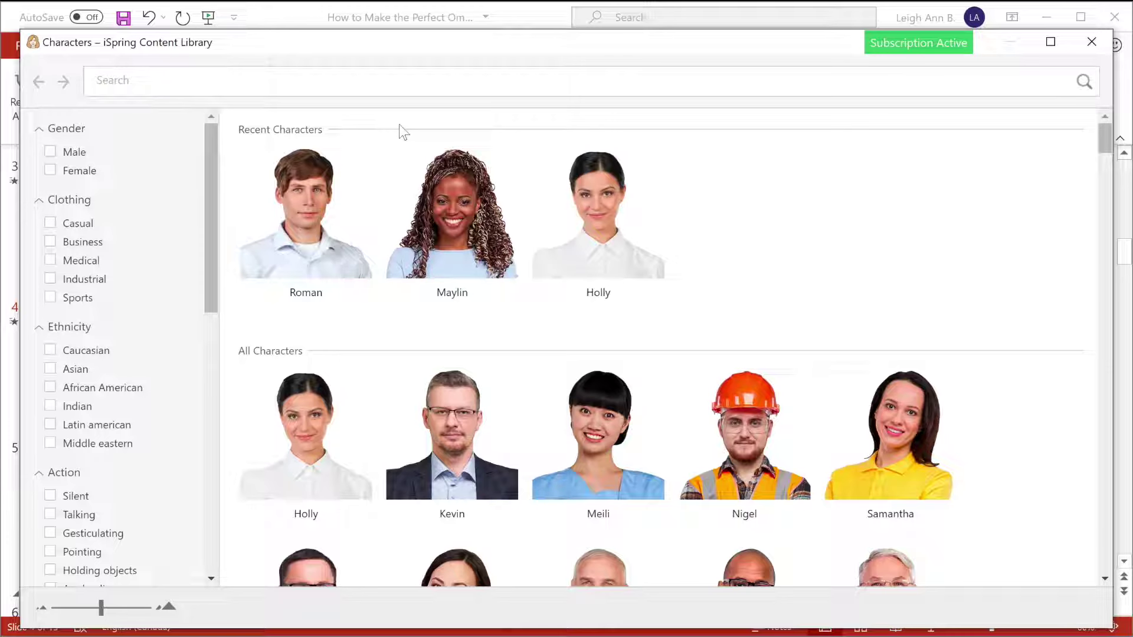
{"action": "left_click", "coordinate": [139, 85]}
{"action": "type", "text": "Roman"}
{"action": "key", "text": "Return"}
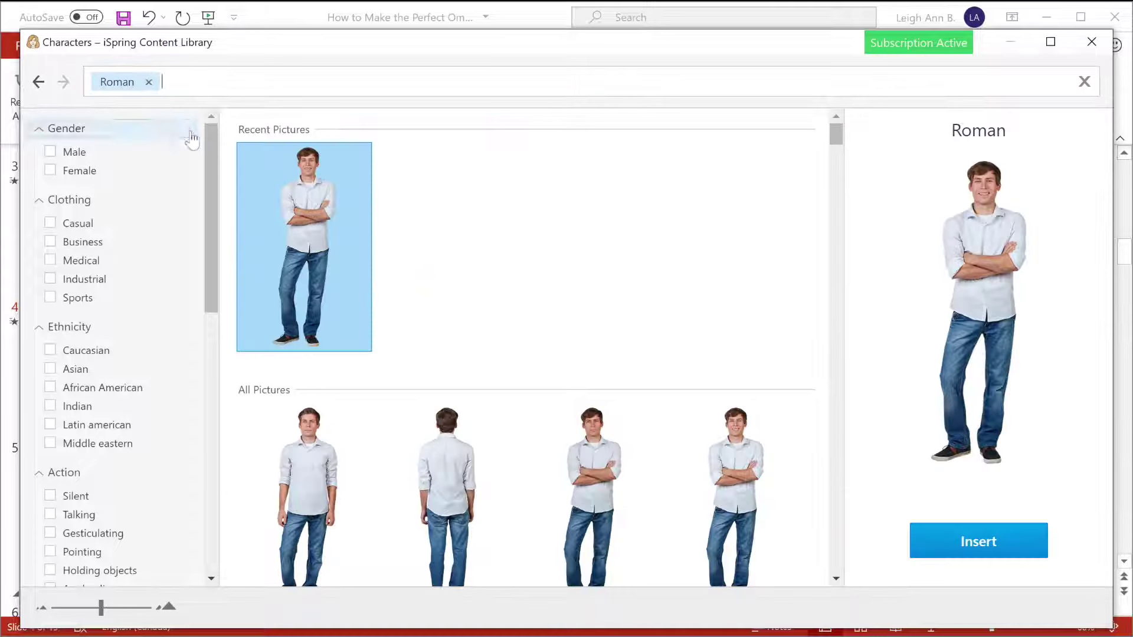
{"action": "left_click_drag", "start_coordinate": [208, 155], "coordinate": [194, 376]}
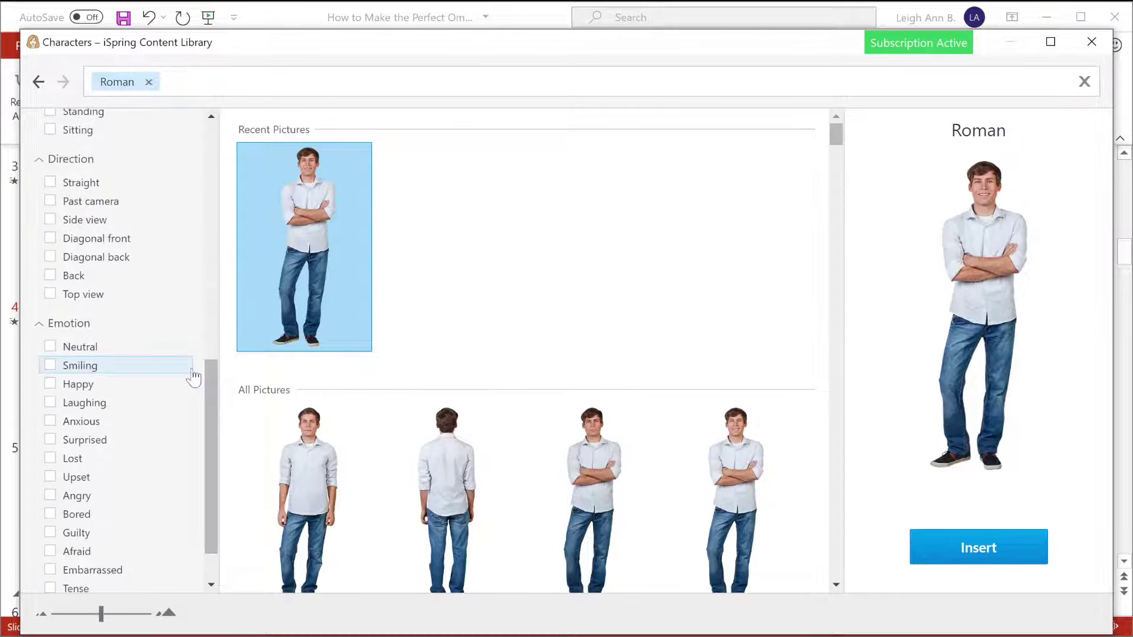
{"action": "left_click", "coordinate": [103, 182]}
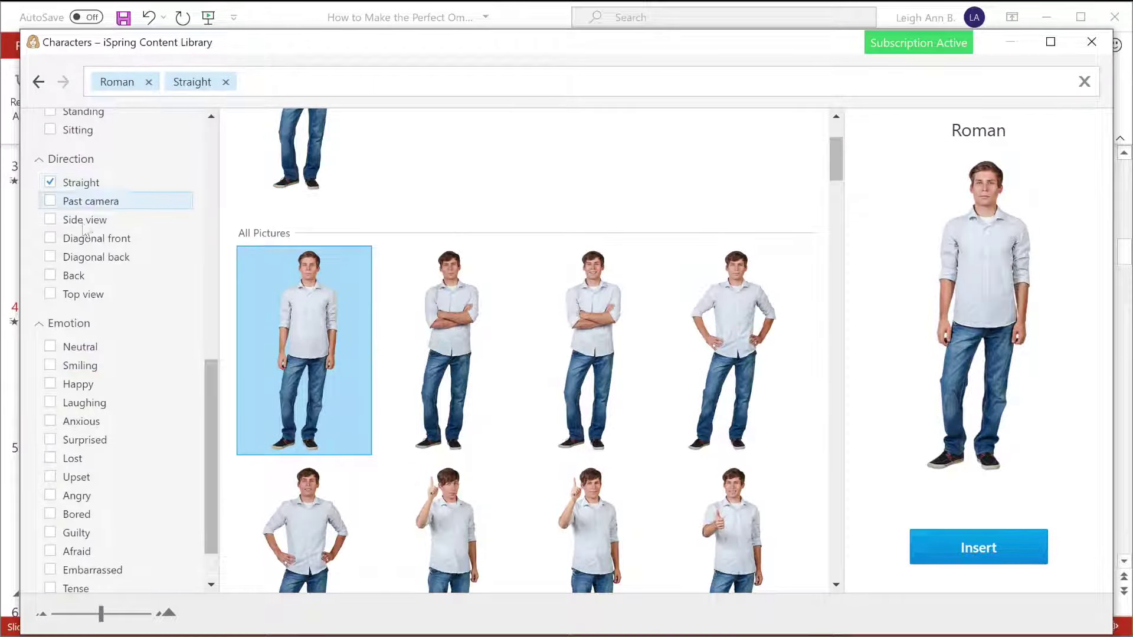
{"action": "left_click", "coordinate": [64, 364]}
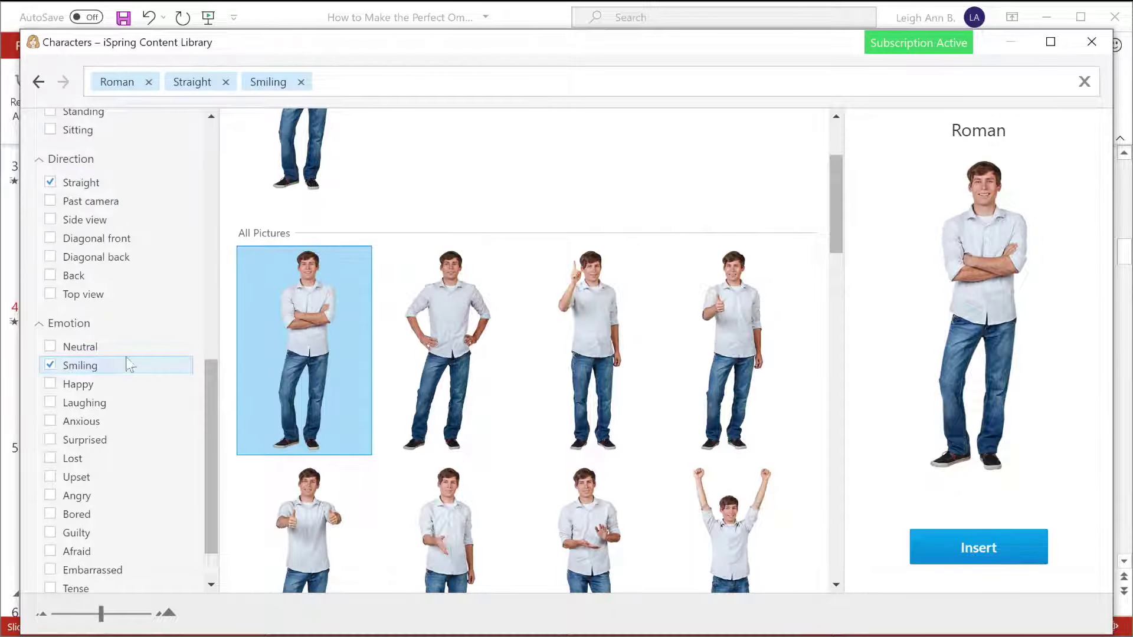
{"action": "left_click", "coordinate": [951, 540]}
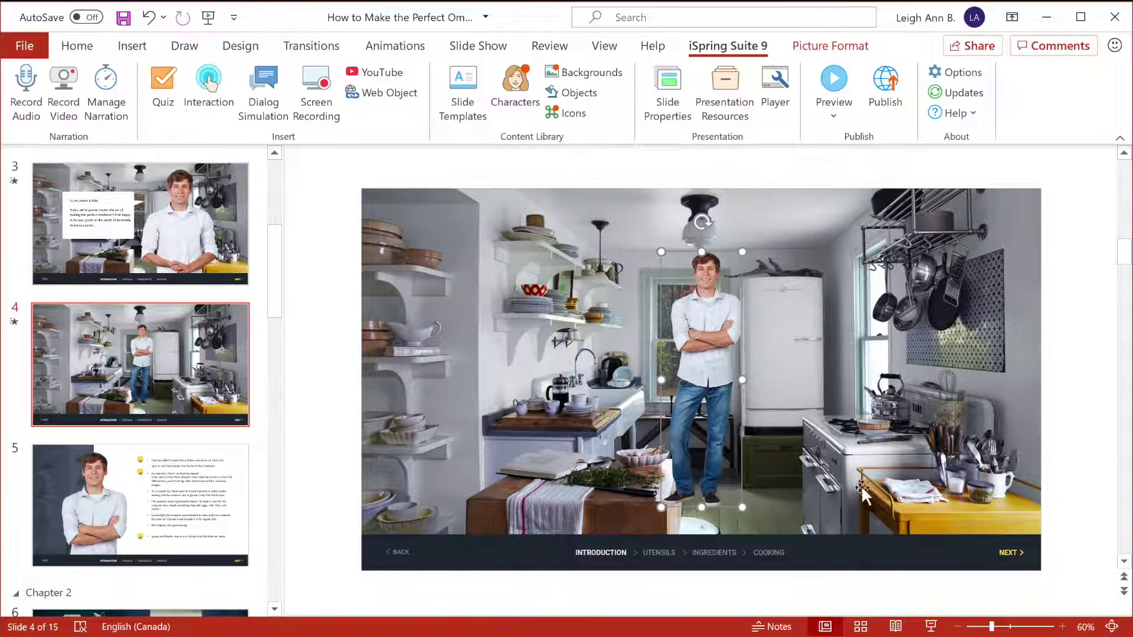
- Crop Roman off at chest height and enlarge him across the kitchen's right side
{"action": "right_click", "coordinate": [715, 323]}
{"action": "left_click", "coordinate": [768, 278]}
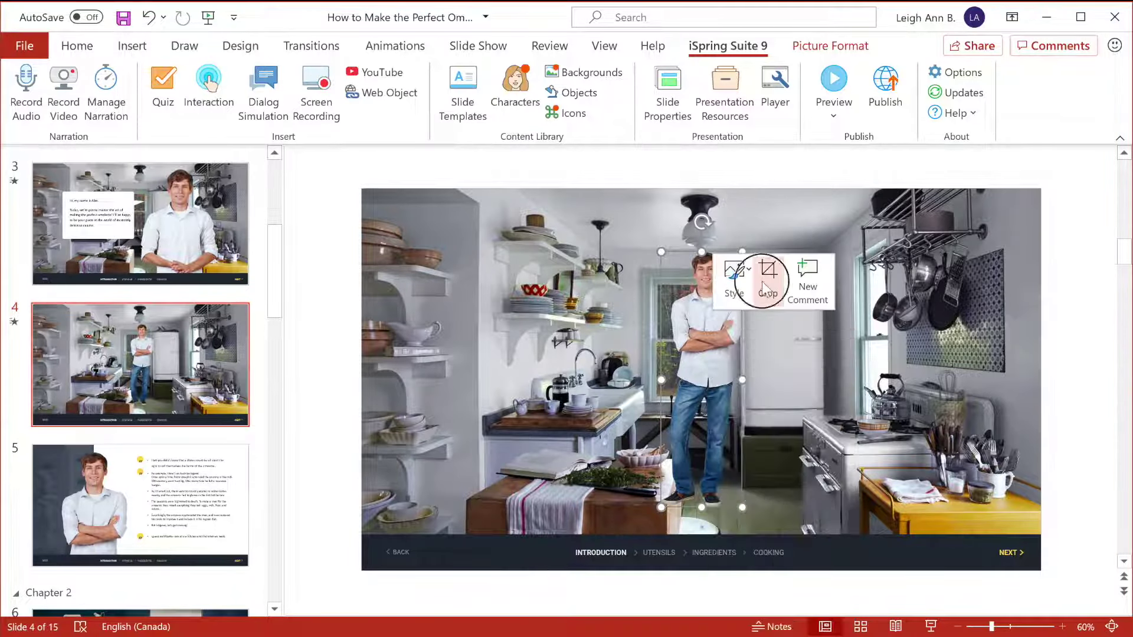
{"action": "left_click_drag", "start_coordinate": [708, 505], "coordinate": [712, 357]}
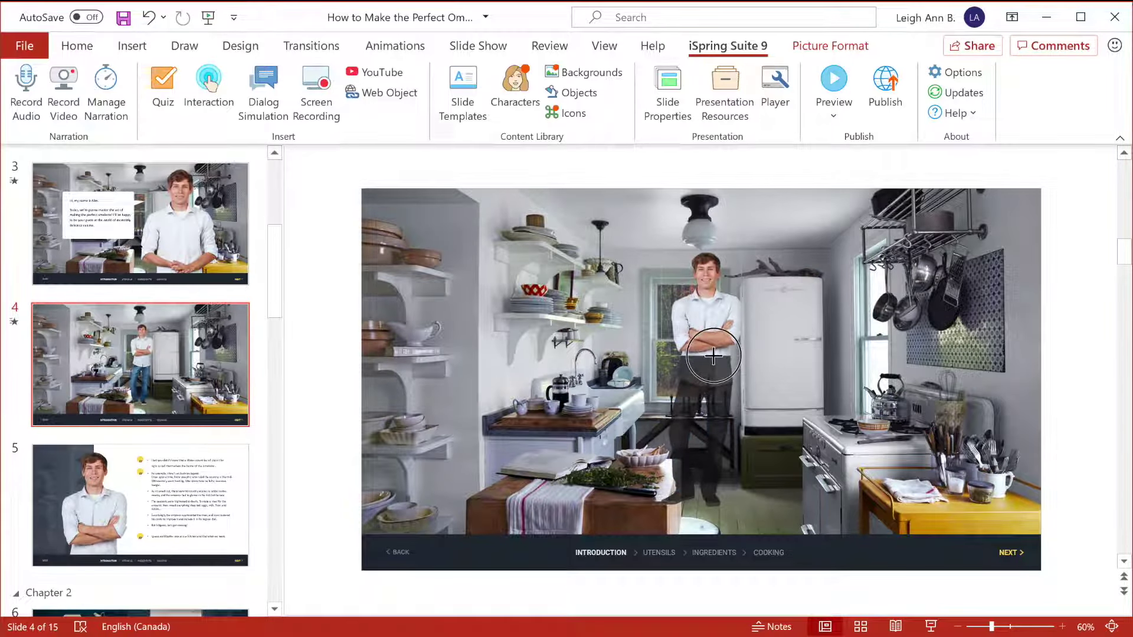
{"action": "left_click", "coordinate": [789, 367]}
{"action": "left_click", "coordinate": [683, 339]}
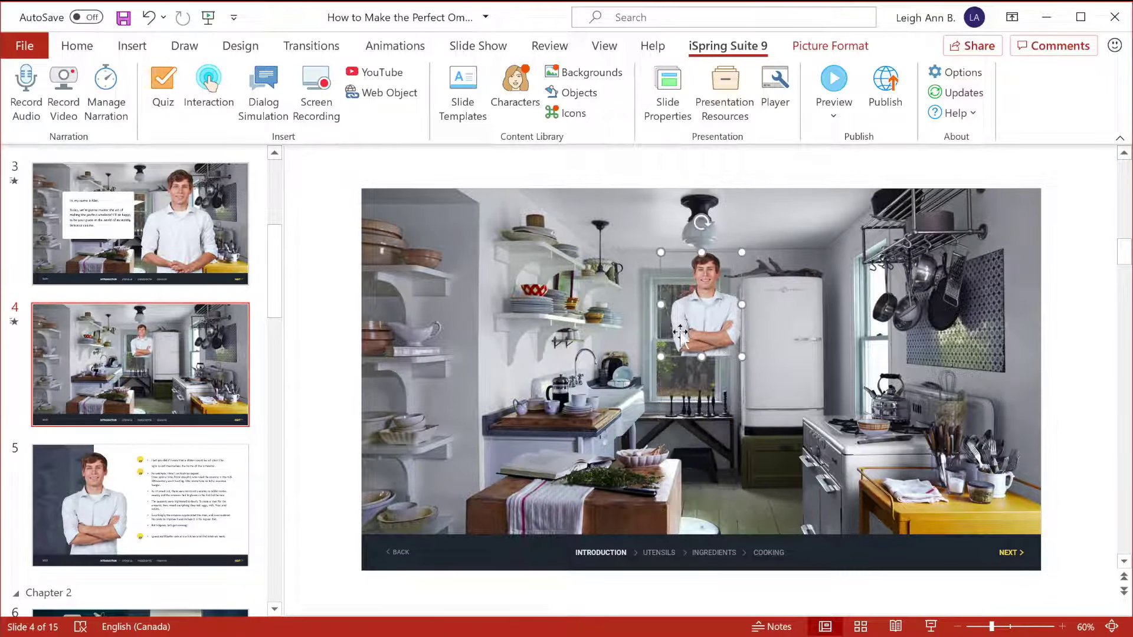
{"action": "left_click_drag", "start_coordinate": [746, 354], "coordinate": [902, 554]}
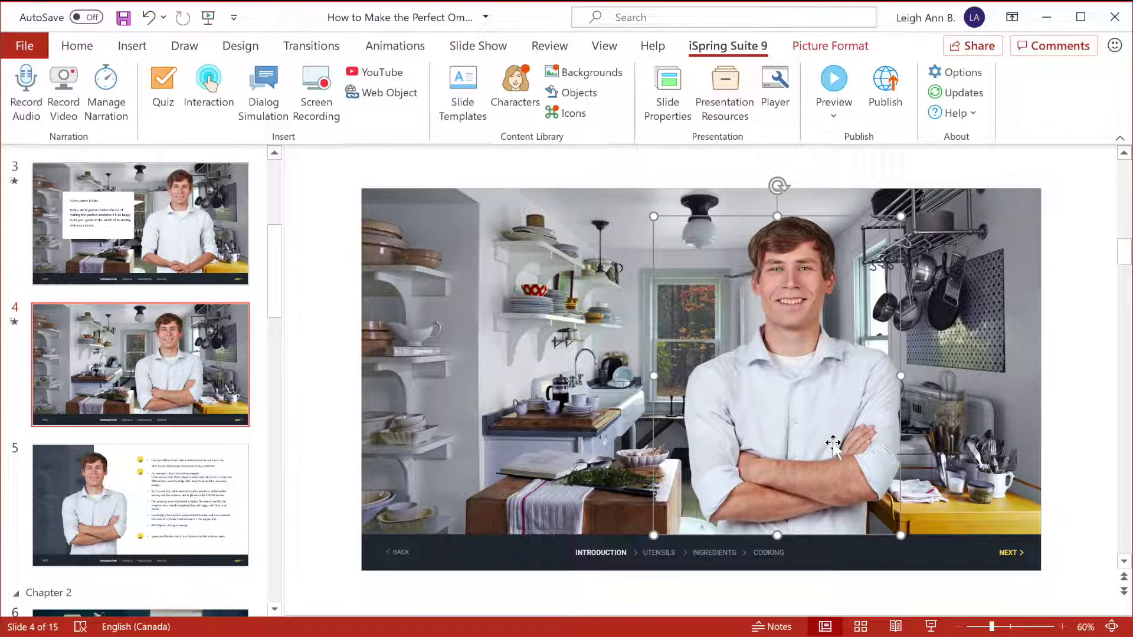
- Draw a rounded speech-bubble callout to the left of Roman
{"action": "left_click", "coordinate": [130, 49]}
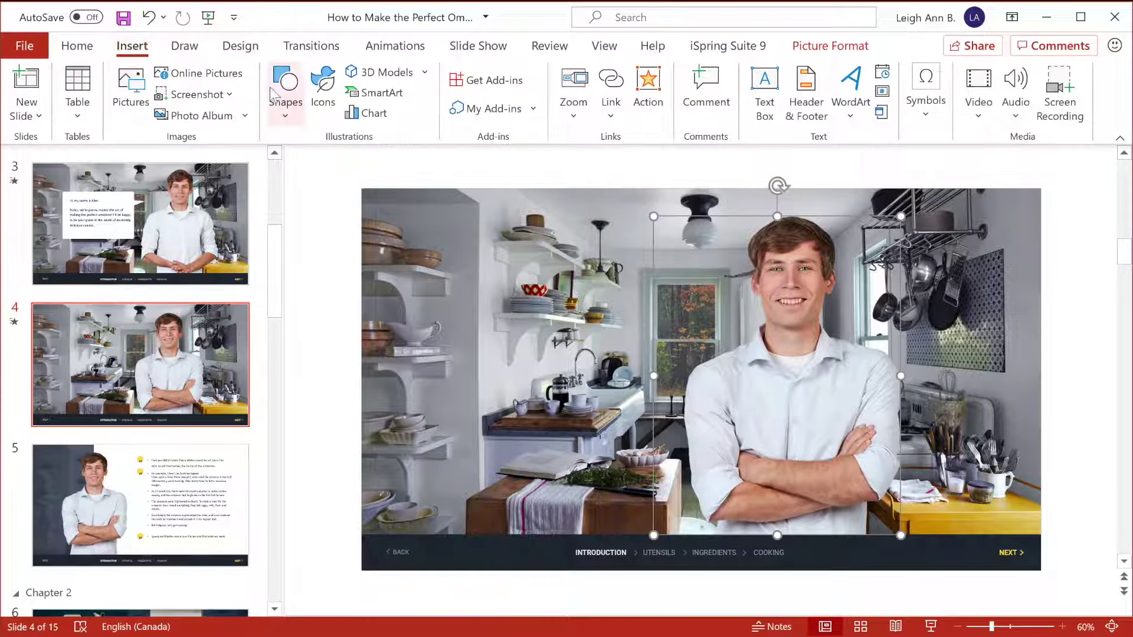
{"action": "left_click", "coordinate": [286, 86]}
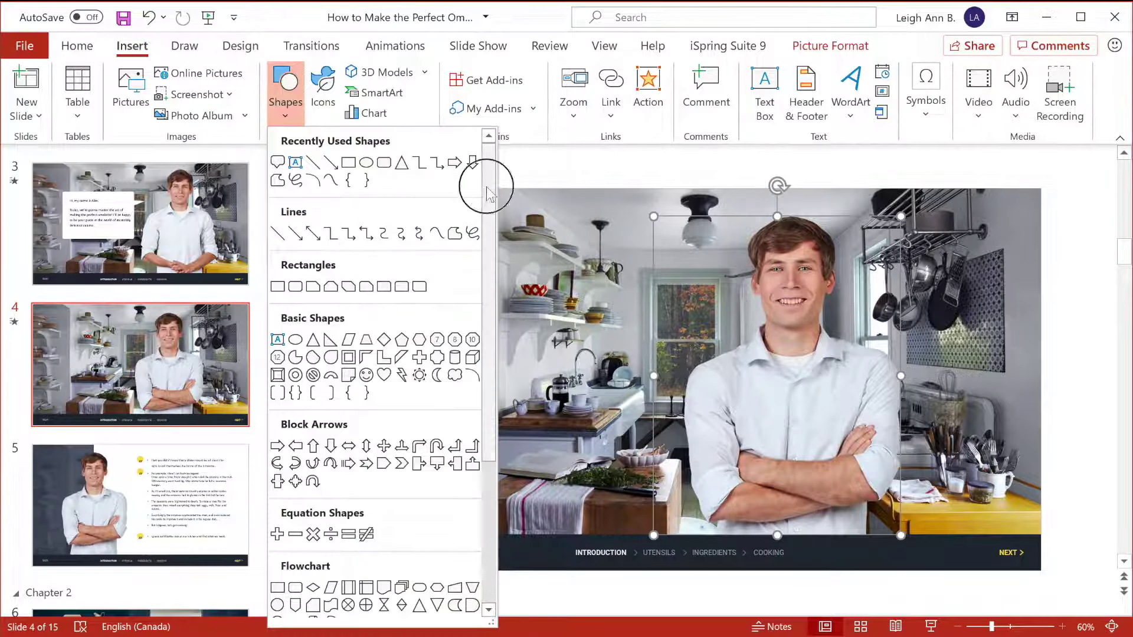
{"action": "scroll", "coordinate": [472, 430], "scroll_direction": "down", "scroll_amount": 3}
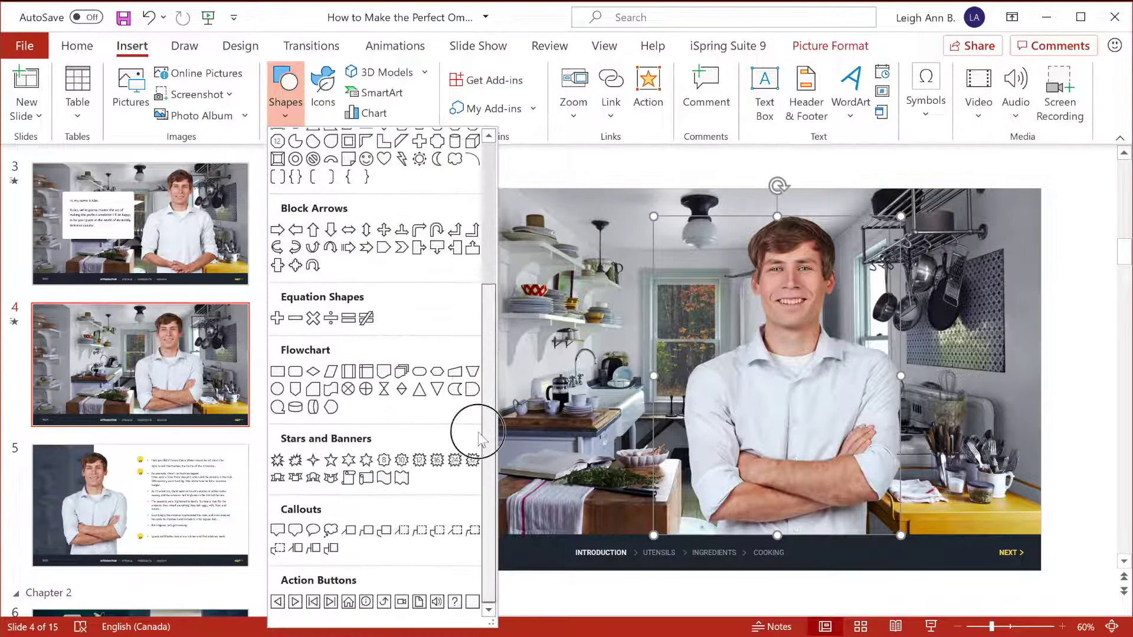
{"action": "left_click", "coordinate": [295, 530]}
{"action": "left_click_drag", "start_coordinate": [420, 249], "coordinate": [654, 411]}
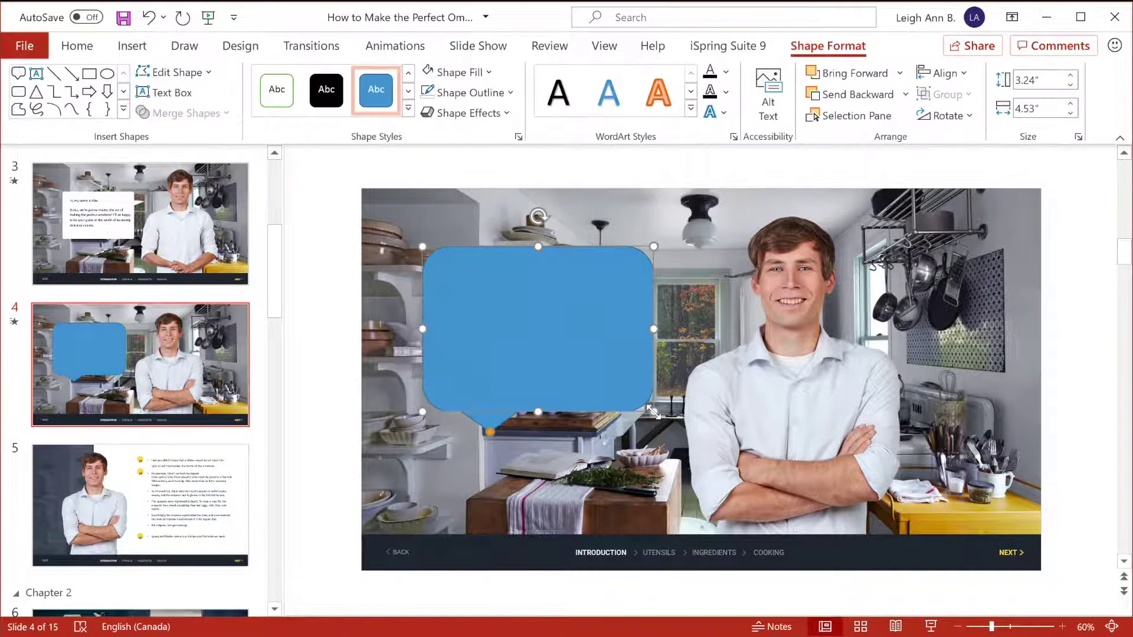
- Give the callout no outline, white fill and black text, and type 'Text' in it
{"action": "left_click", "coordinate": [509, 93]}
{"action": "left_click", "coordinate": [485, 291]}
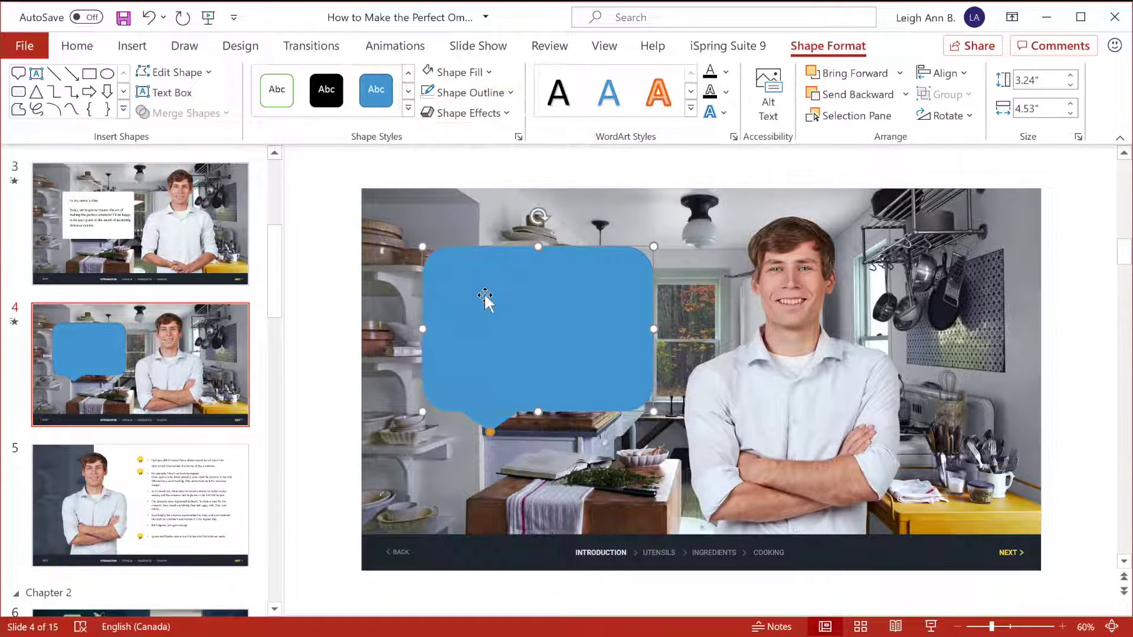
{"action": "left_click", "coordinate": [487, 76]}
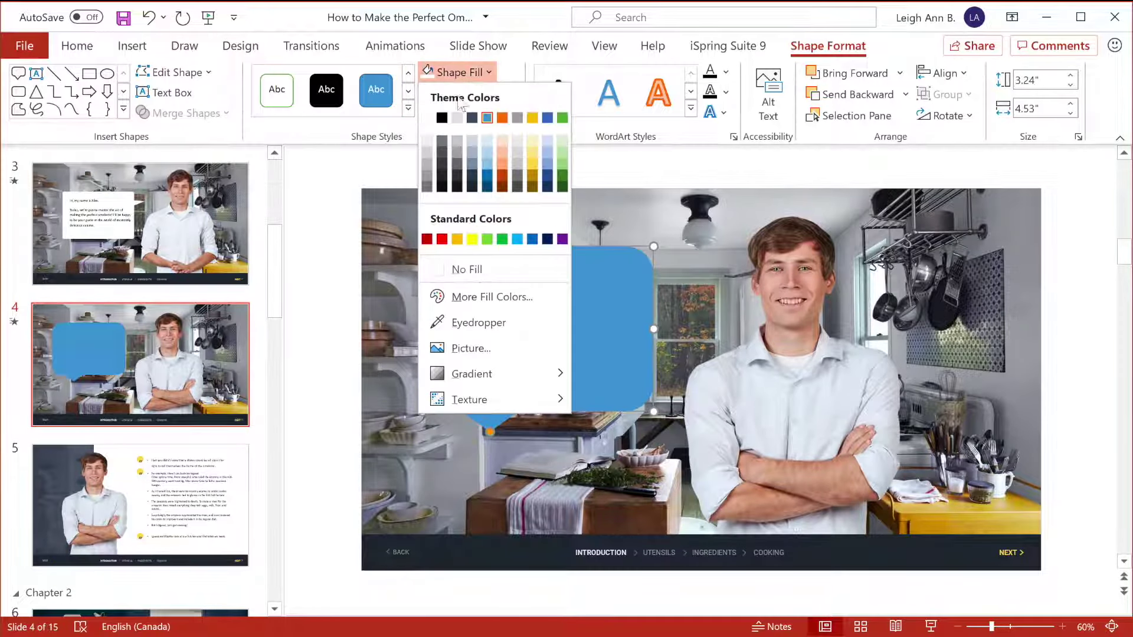
{"action": "left_click", "coordinate": [456, 116]}
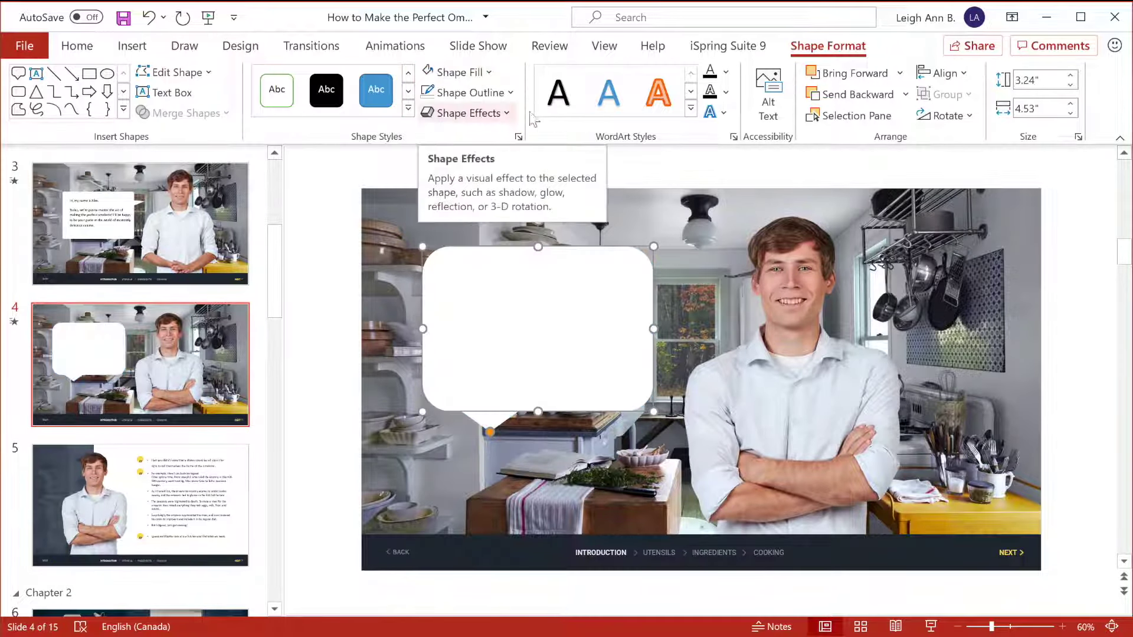
{"action": "left_click", "coordinate": [726, 71]}
{"action": "left_click", "coordinate": [724, 117]}
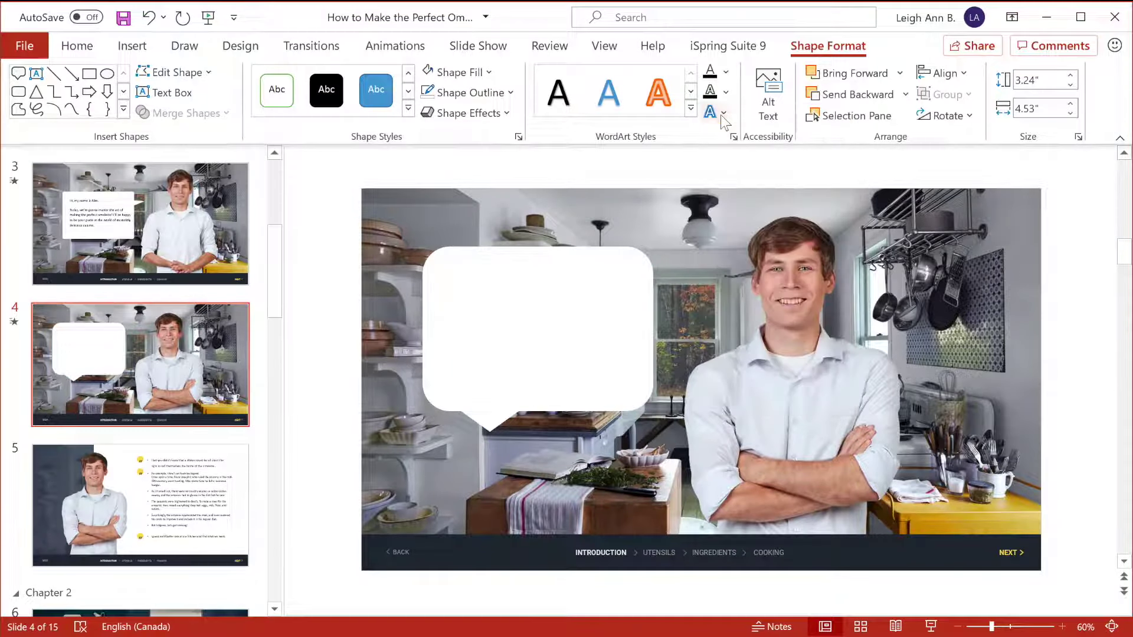
{"action": "type", "text": "Text"}
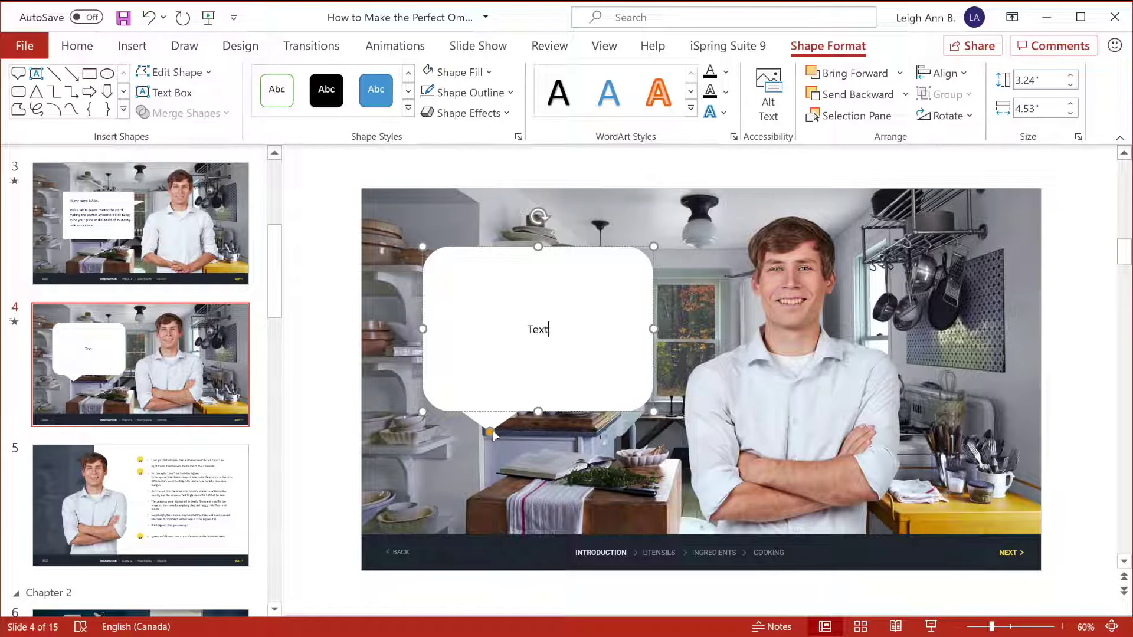
- Point the callout's tail toward Roman and delete slide 4, leaving 14 slides
{"action": "left_click_drag", "start_coordinate": [490, 433], "coordinate": [725, 302]}
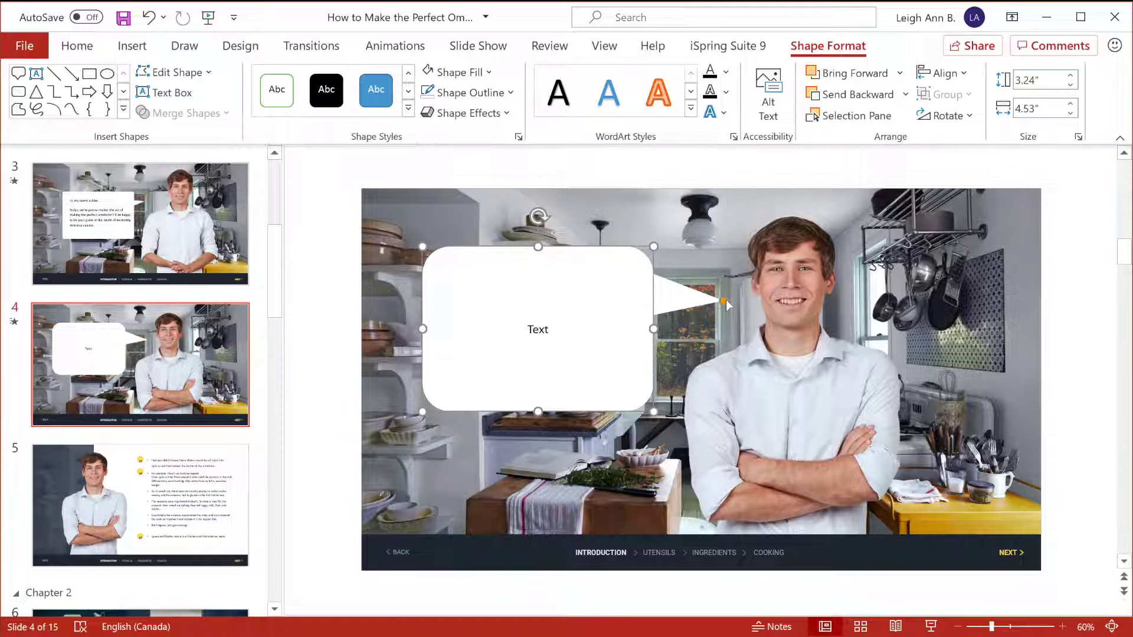
{"action": "left_click", "coordinate": [253, 349]}
{"action": "key", "text": "Delete"}
{"action": "left_click_drag", "start_coordinate": [274, 265], "coordinate": [271, 316]}
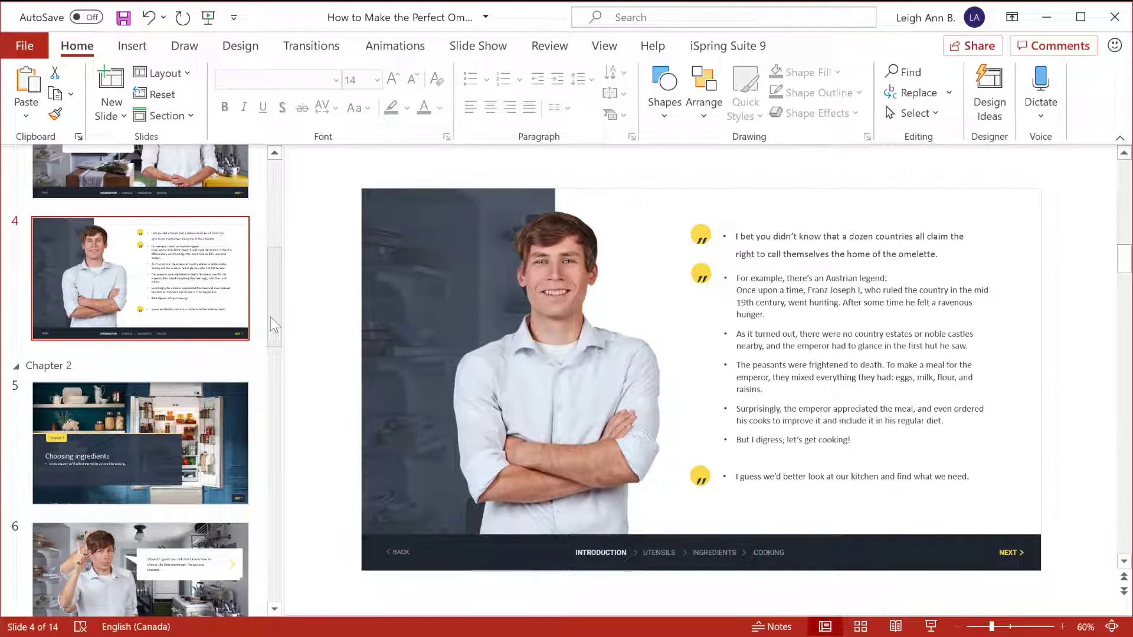
- Add a blank slide after slide 4 and start inserting an iSpring quiz on it
{"action": "left_click", "coordinate": [130, 46]}
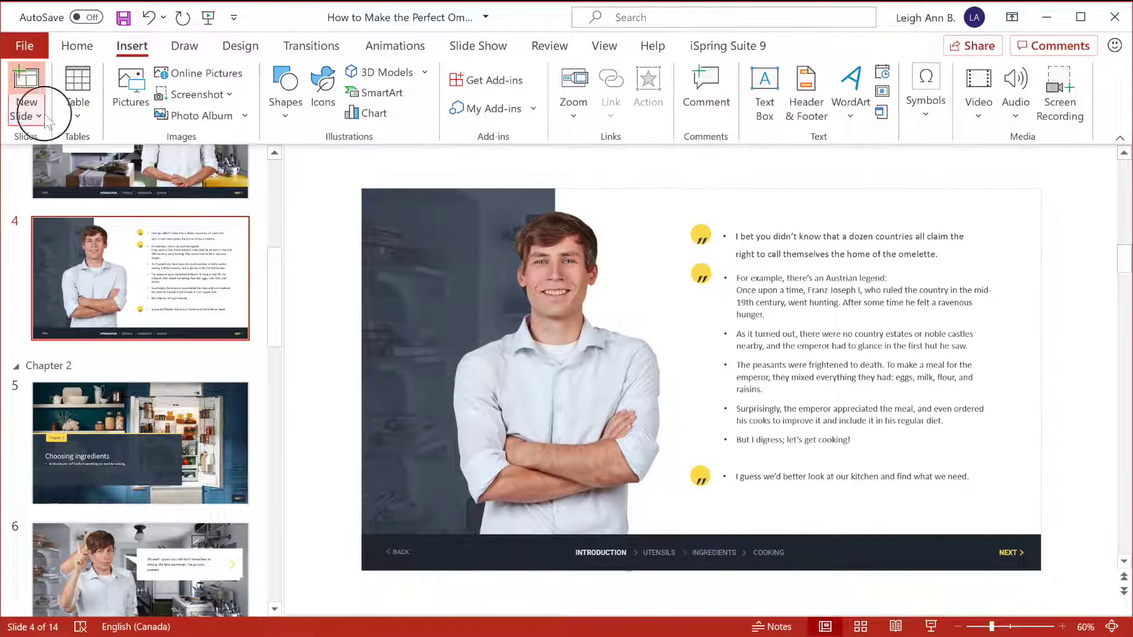
{"action": "left_click", "coordinate": [41, 115]}
{"action": "left_click", "coordinate": [50, 178]}
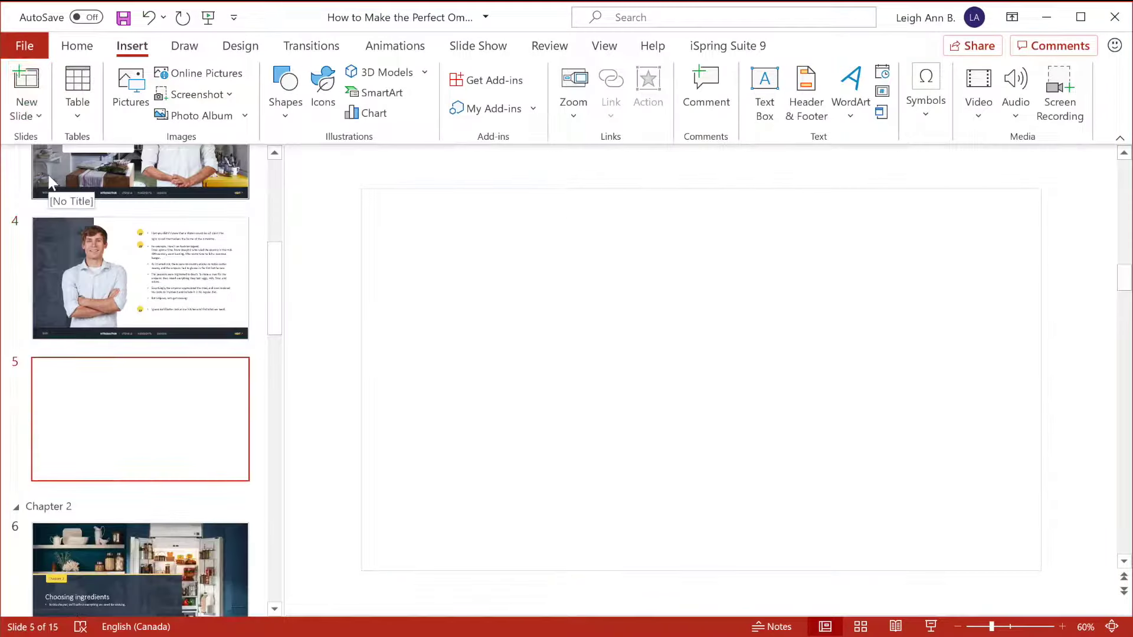
{"action": "left_click", "coordinate": [700, 51]}
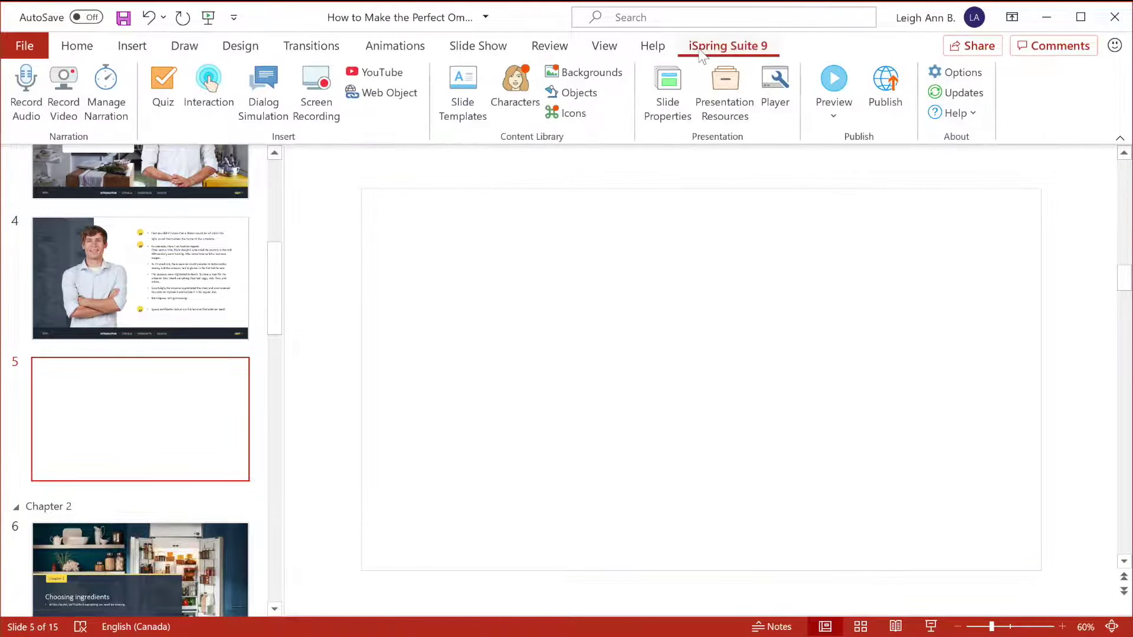
{"action": "left_click", "coordinate": [174, 85]}
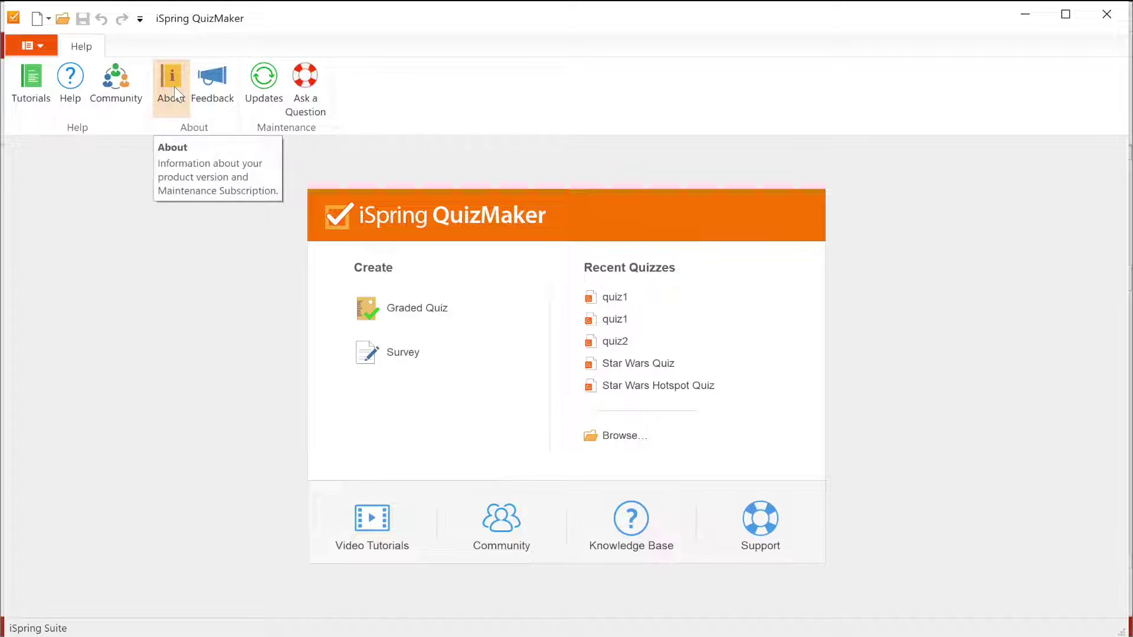
- Open quiz1.quiz and save it back into the course on slide 5
{"action": "left_click", "coordinate": [615, 438]}
{"action": "left_click", "coordinate": [497, 259]}
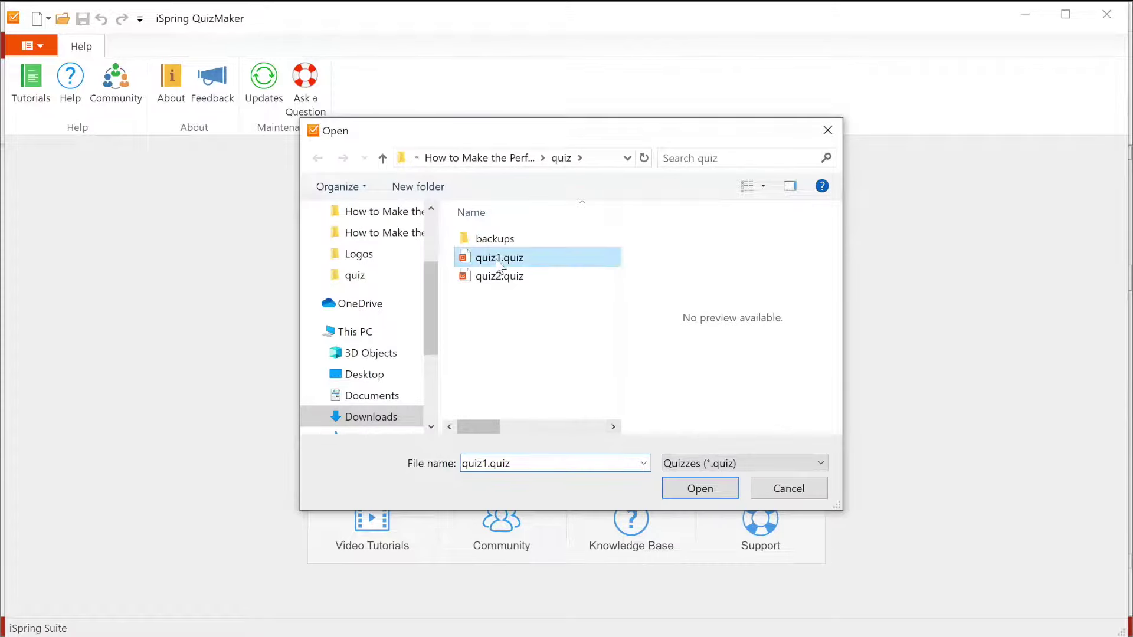
{"action": "left_click", "coordinate": [699, 489]}
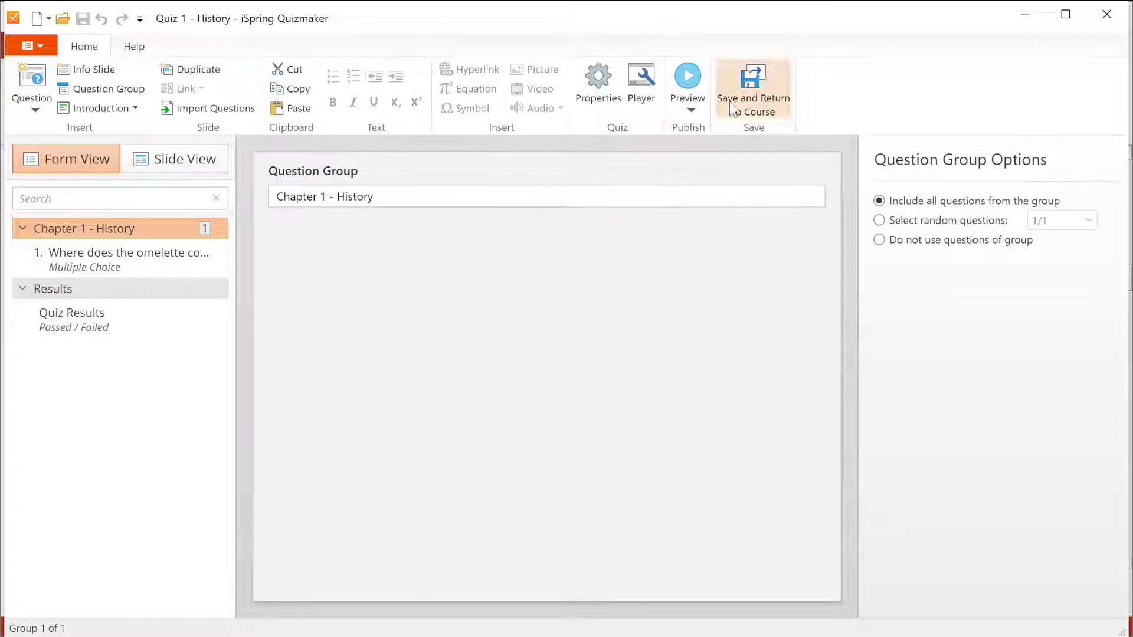
{"action": "left_click", "coordinate": [732, 107]}
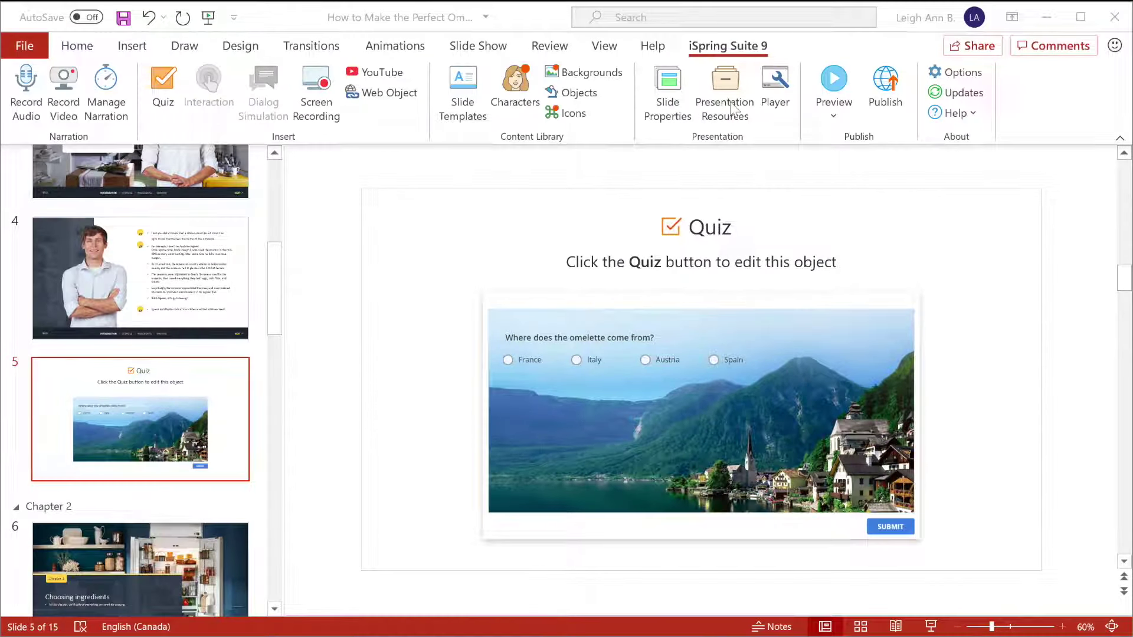
- Publish 'How to Make the Perfect Omelette' for LMS with SCORM 1.2 and open its output folder
{"action": "left_click", "coordinate": [901, 88]}
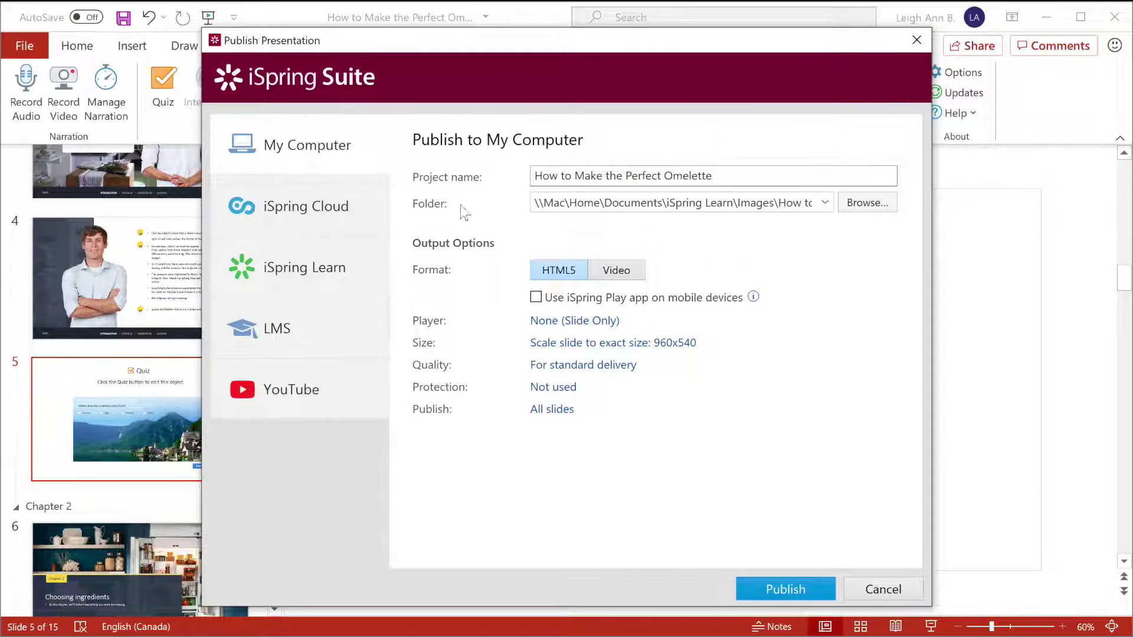
{"action": "left_click", "coordinate": [356, 322]}
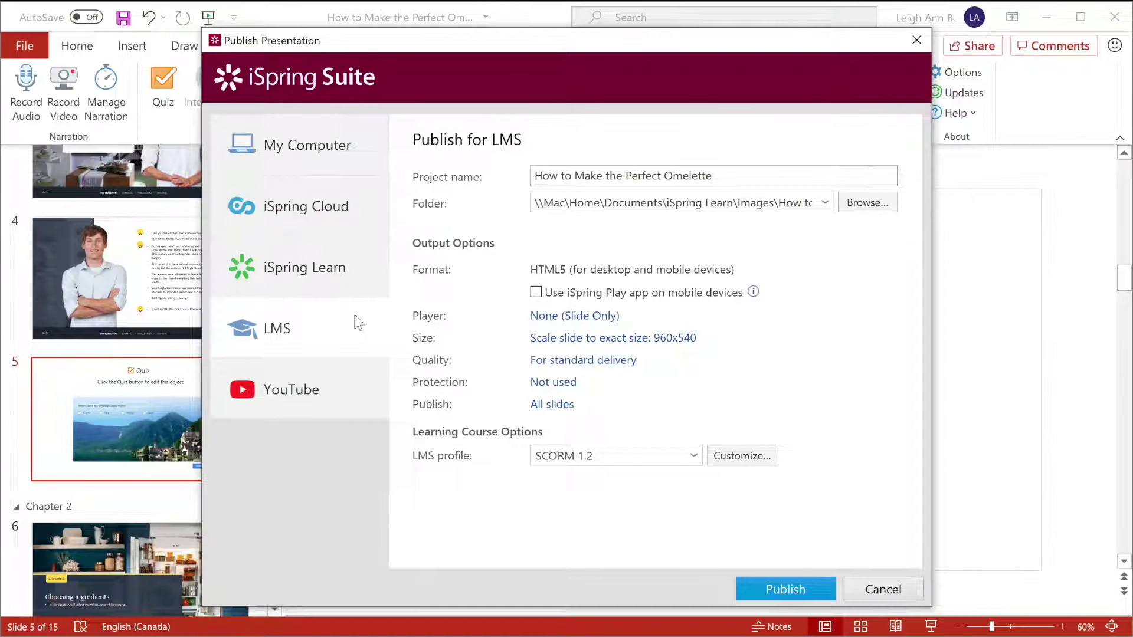
{"action": "left_click", "coordinate": [754, 170]}
{"action": "left_click", "coordinate": [694, 456]}
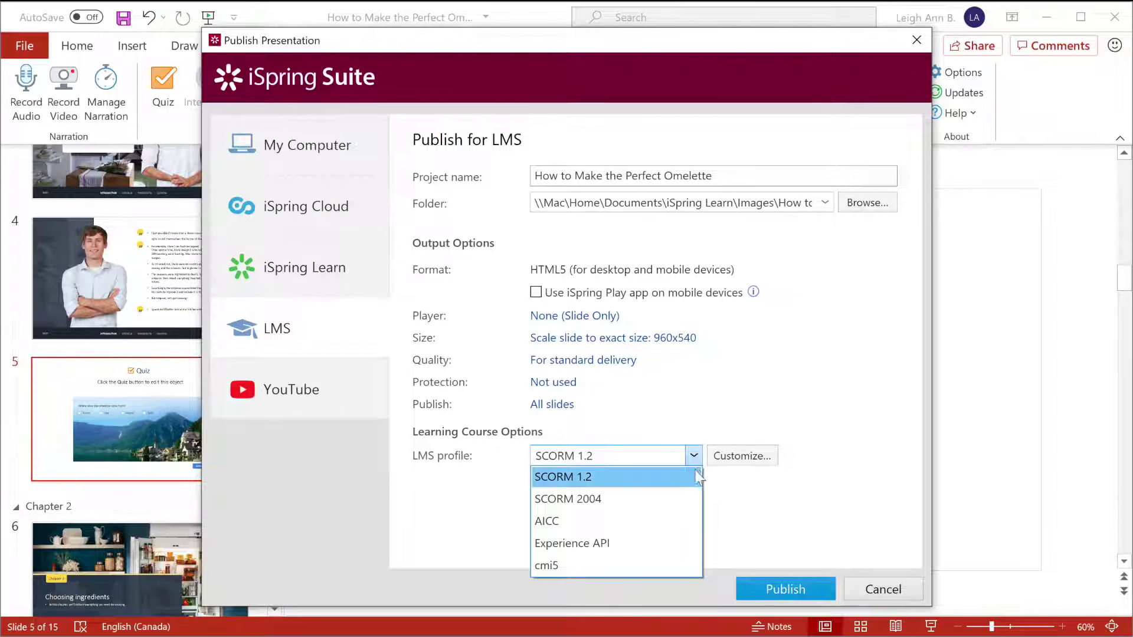
{"action": "left_click", "coordinate": [696, 474]}
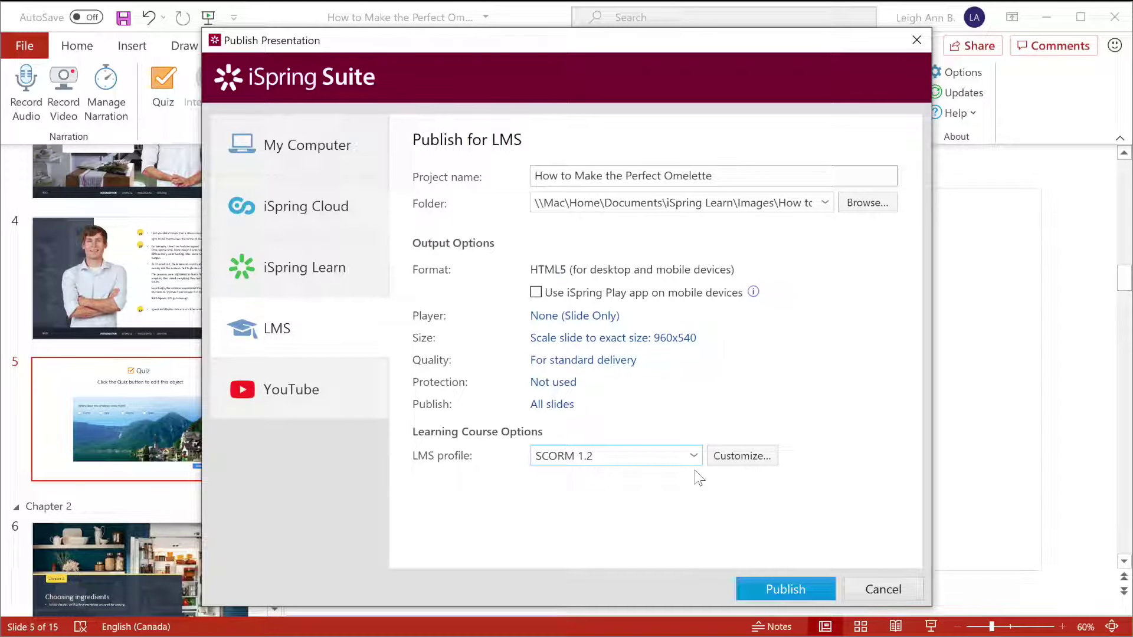
{"action": "left_click", "coordinate": [780, 583]}
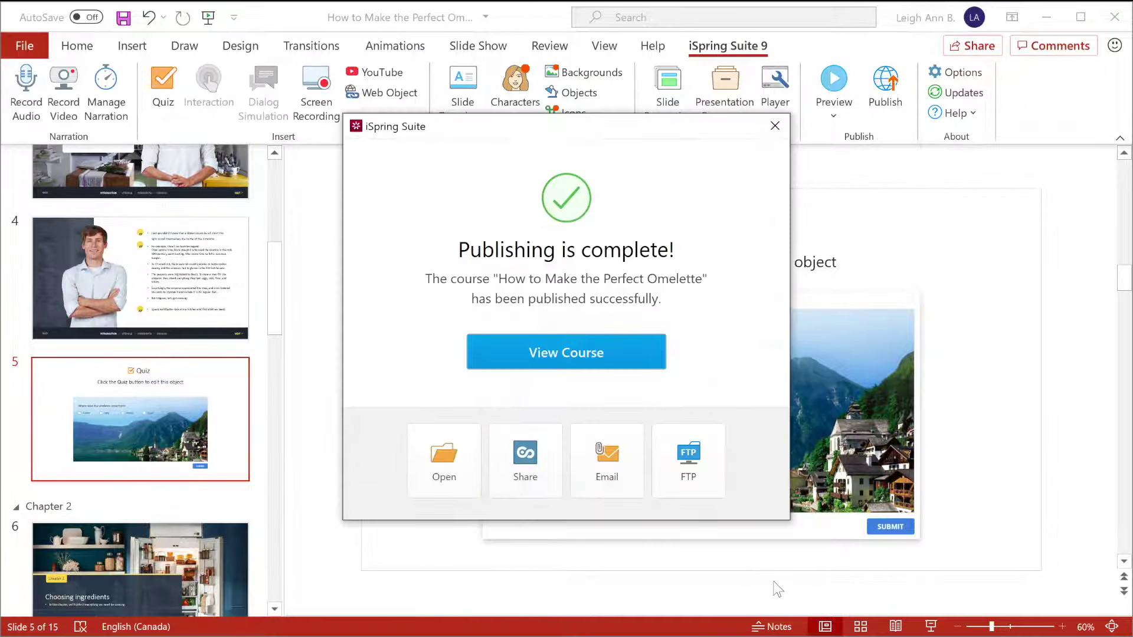
{"action": "left_click", "coordinate": [443, 460]}
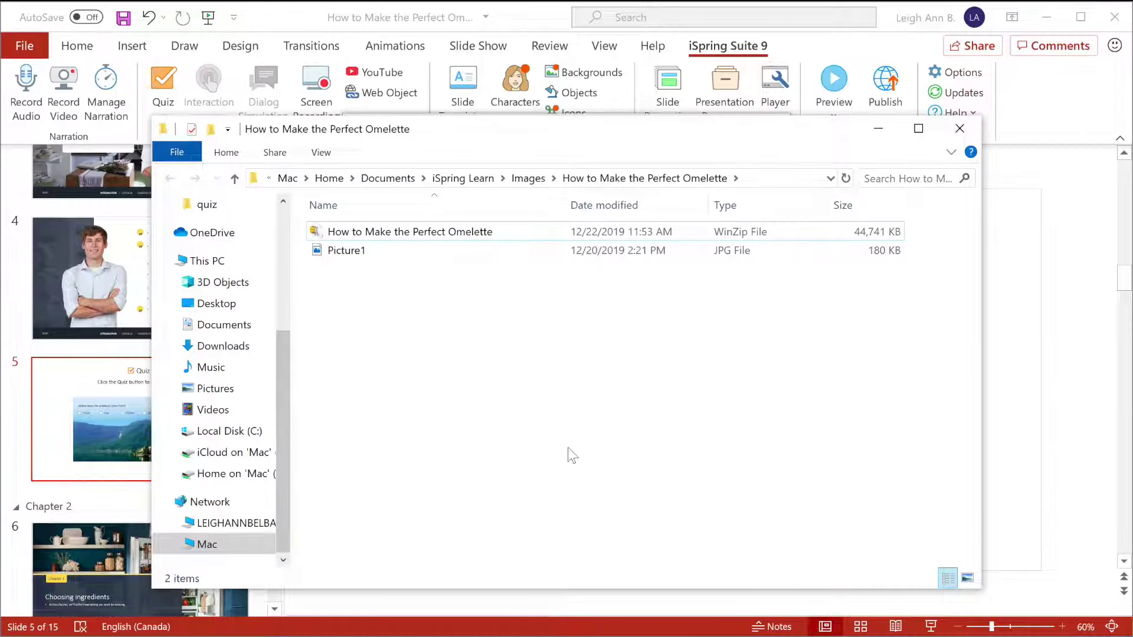
- Copy the published zip package's full path with Copy as path
{"action": "right_click", "coordinate": [450, 236]}
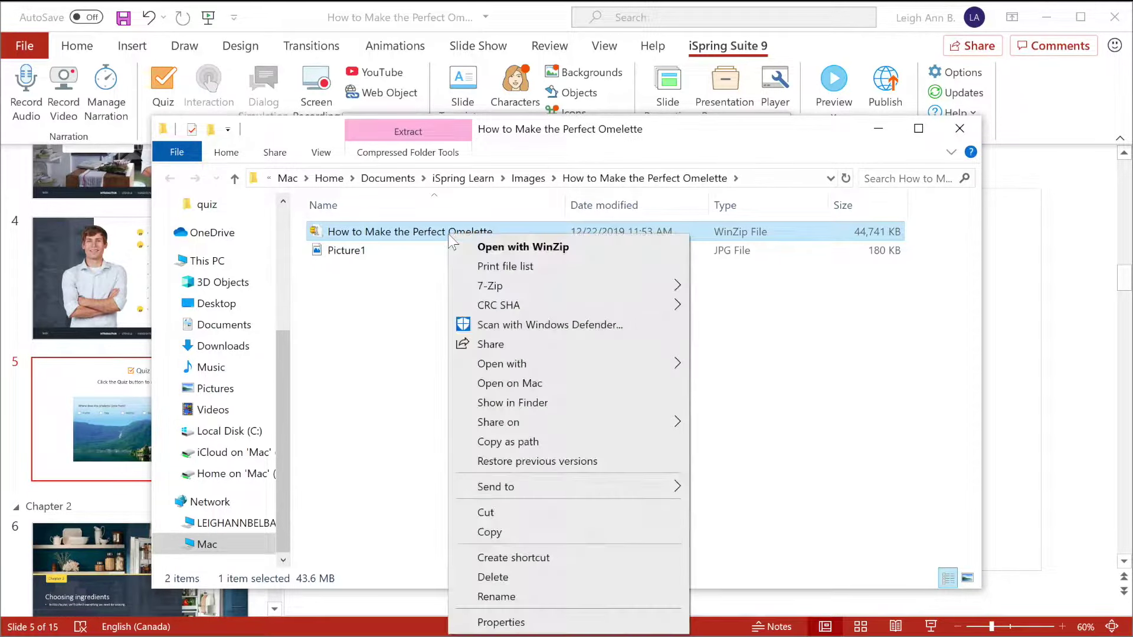
{"action": "left_click", "coordinate": [516, 440]}
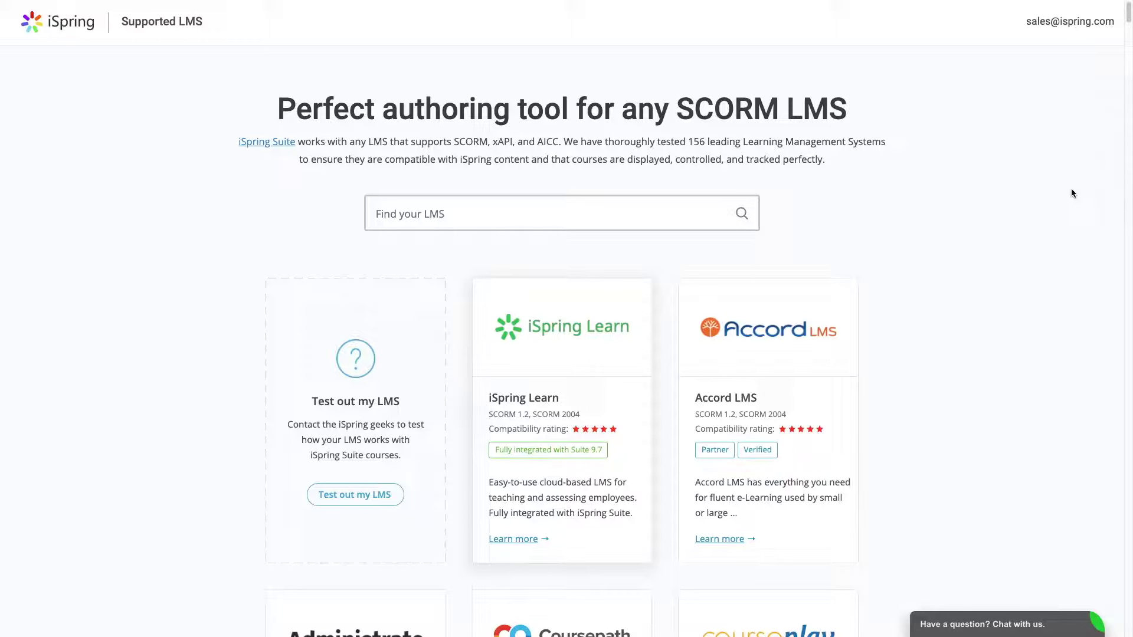
- Find Coursepath LMS in iSpring's supported LMS list and open its 'Authoring tool for Coursepath LMS' page
{"action": "left_click", "coordinate": [436, 216]}
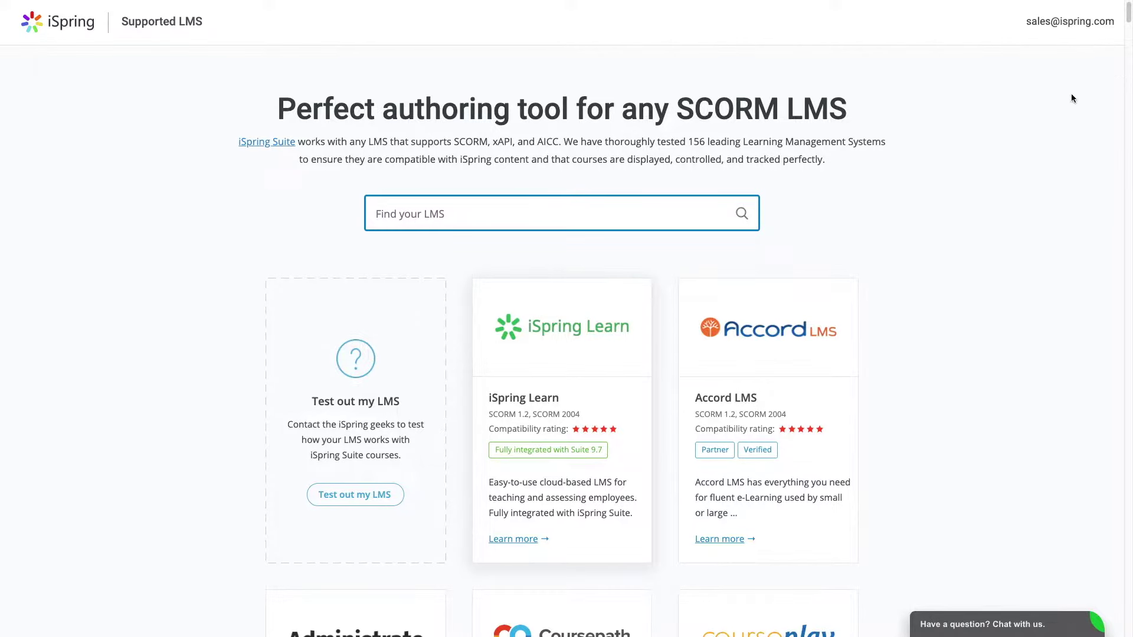
{"action": "left_click_drag", "start_coordinate": [1128, 12], "coordinate": [1128, 34]}
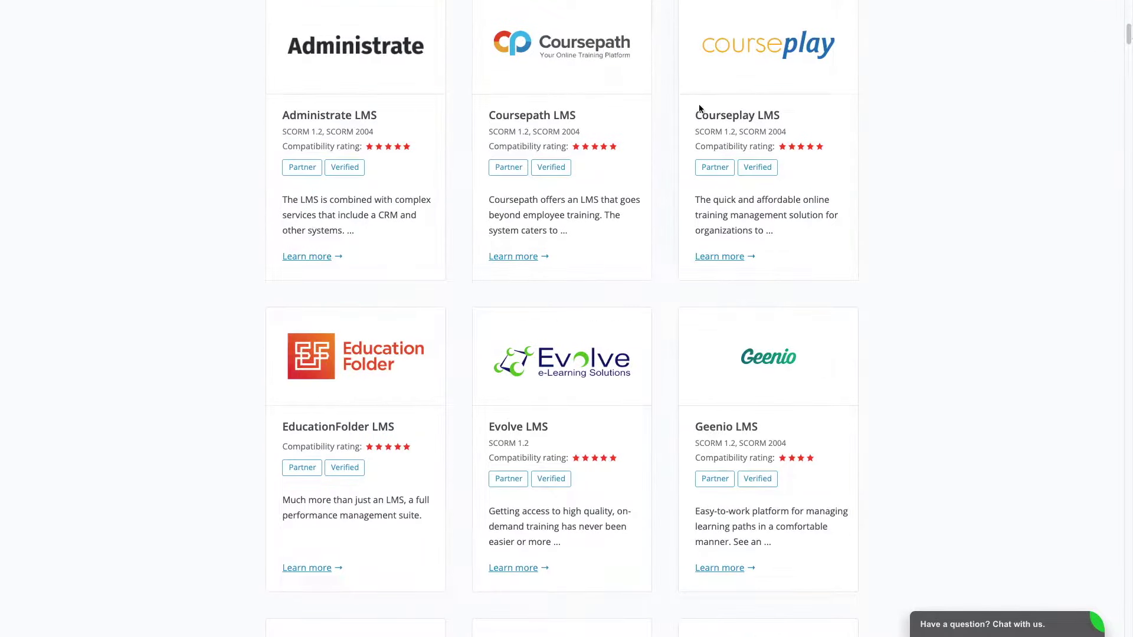
{"action": "mouse_move", "coordinate": [503, 172]}
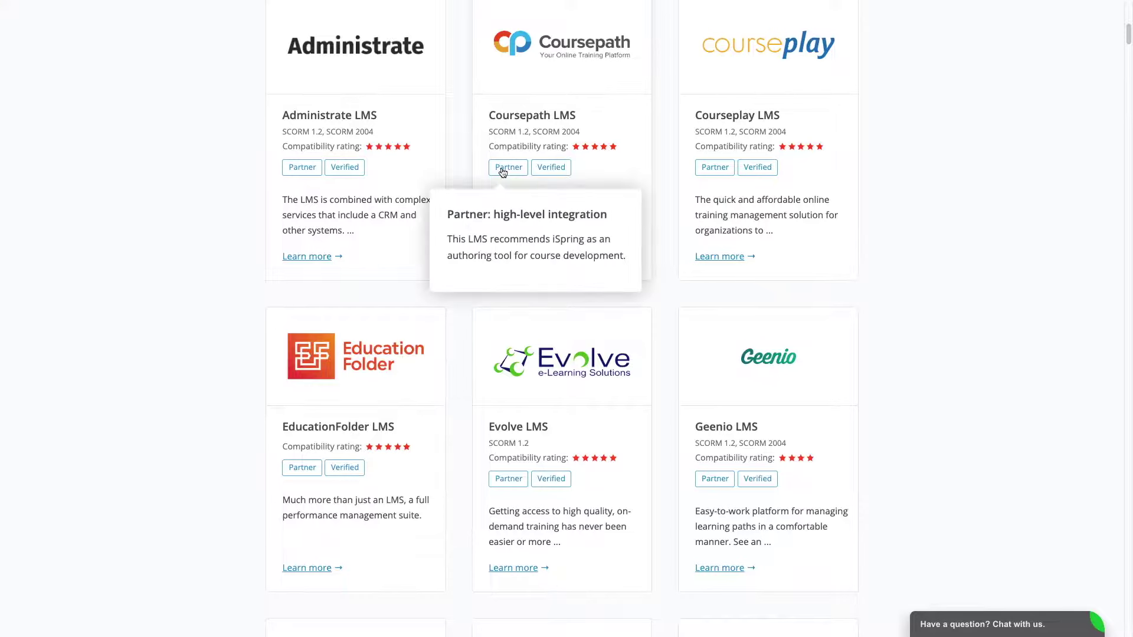
{"action": "mouse_move", "coordinate": [537, 171]}
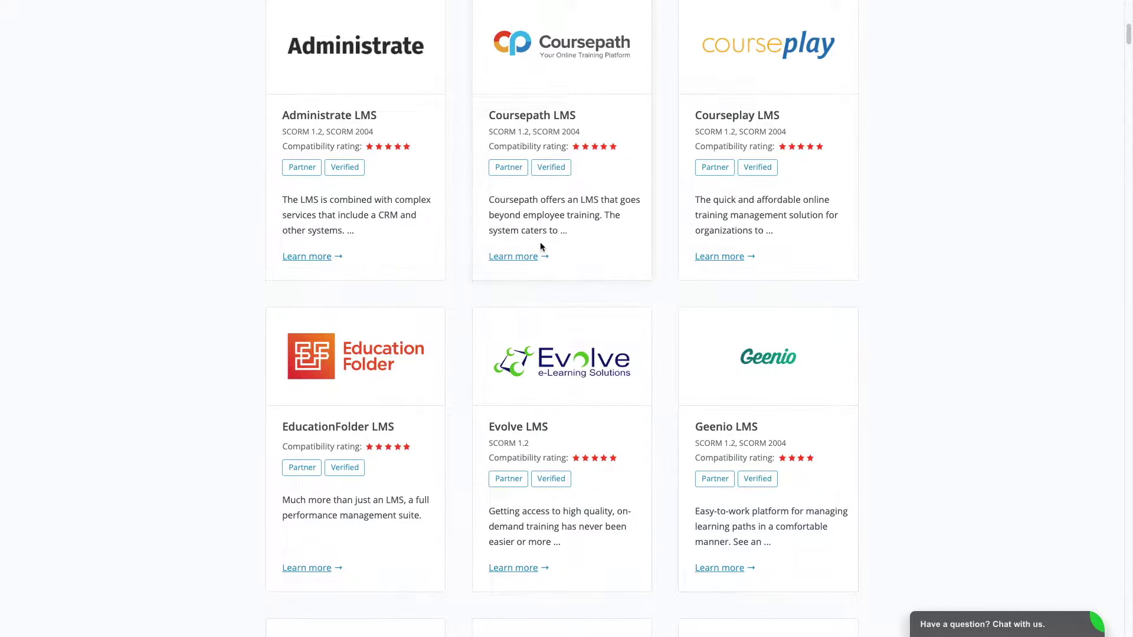
{"action": "left_click", "coordinate": [534, 260]}
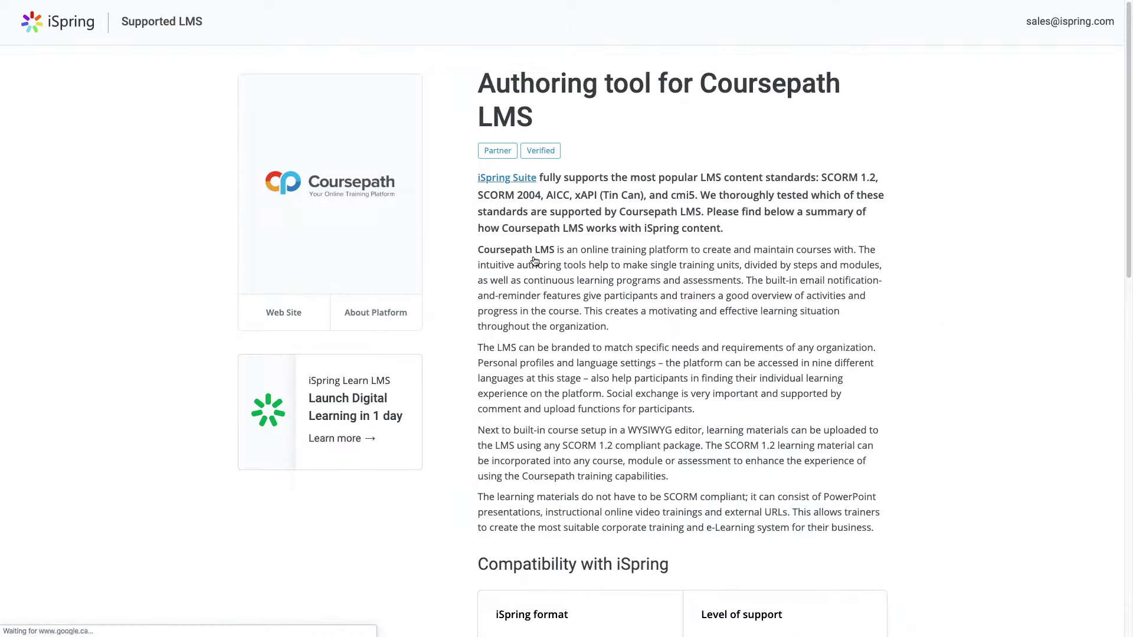